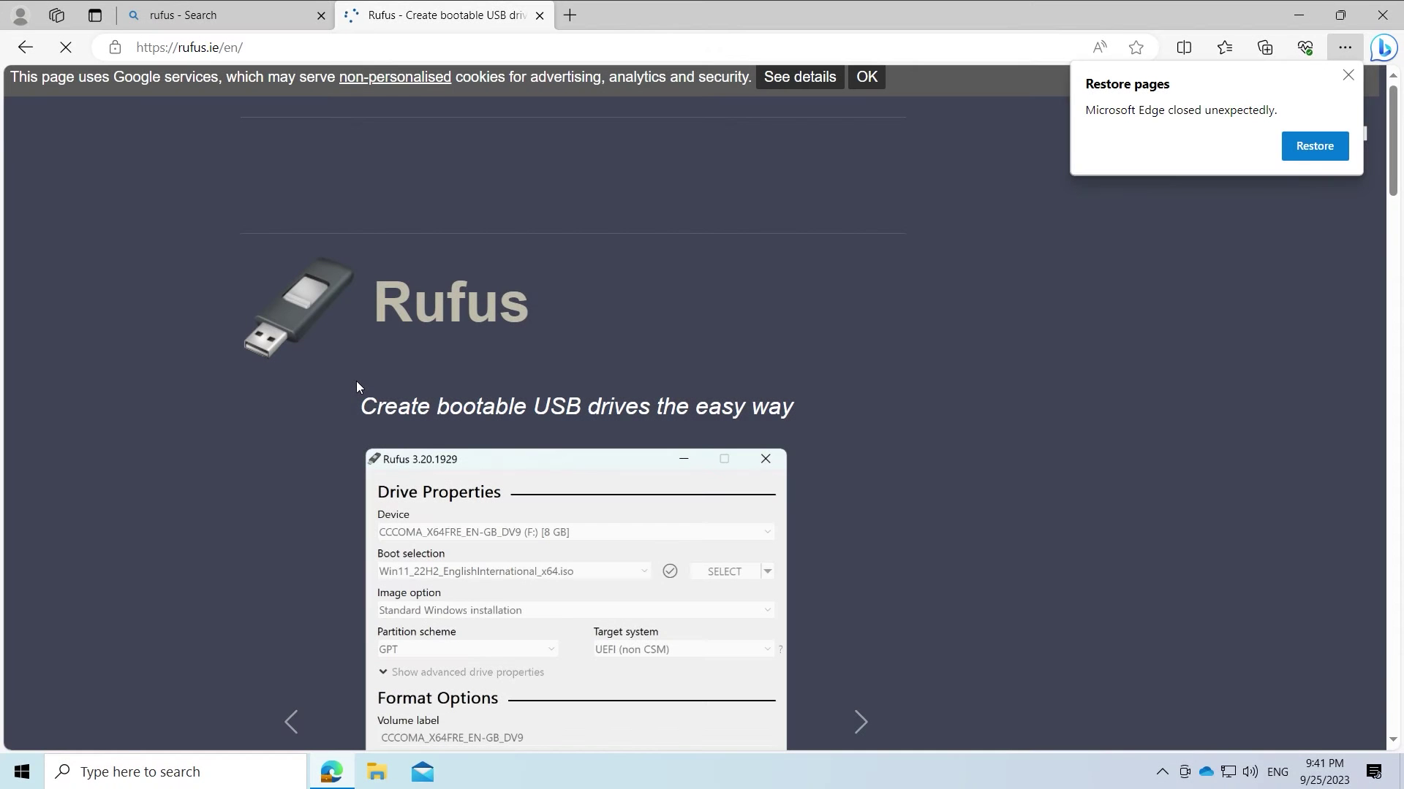
- Download rufus-4.2.exe from the Latest releases table on the Rufus site
scroll(421, 316, "down", 2)
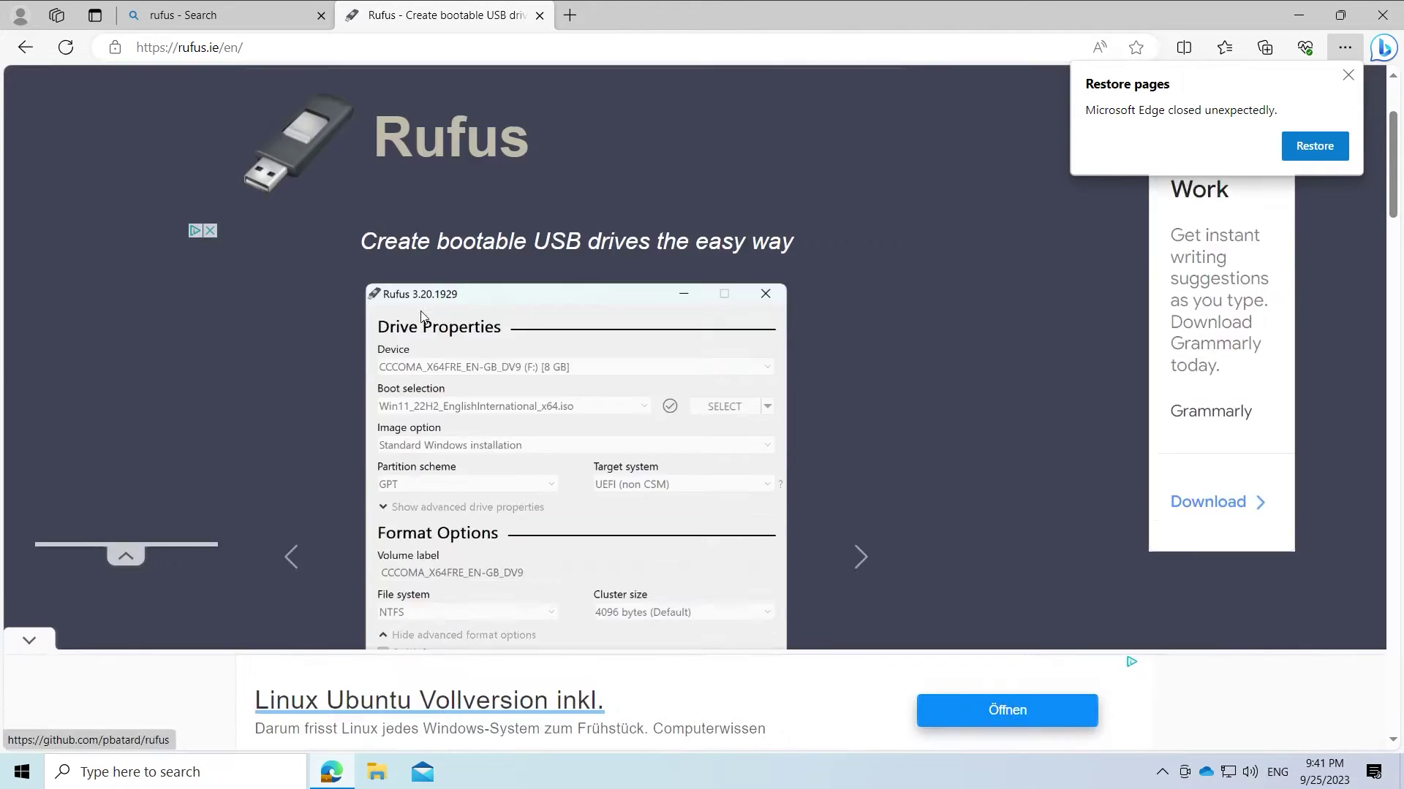
scroll(422, 316, "down", 12)
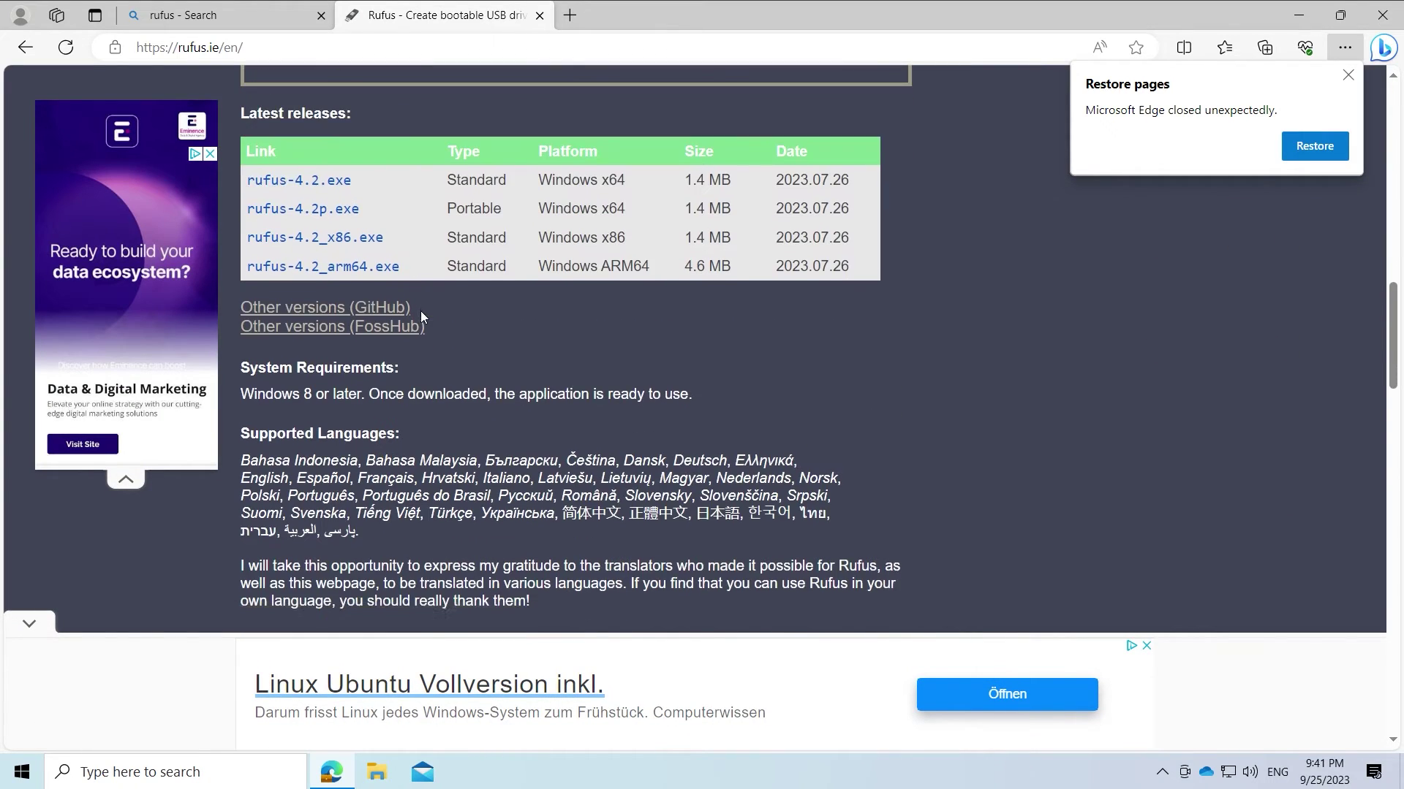
scroll(421, 316, "down", 7)
scroll(421, 316, "up", 8)
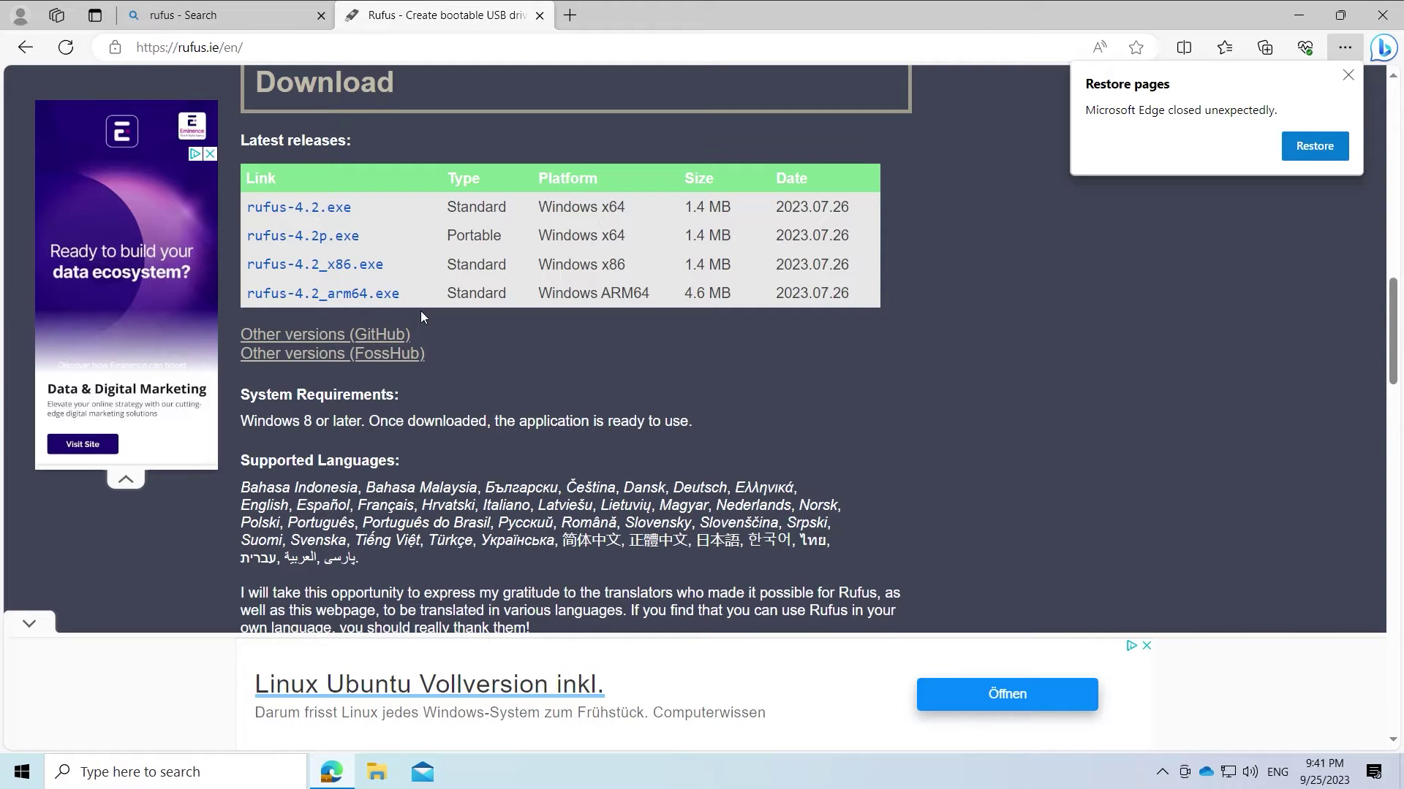
left_click(322, 219)
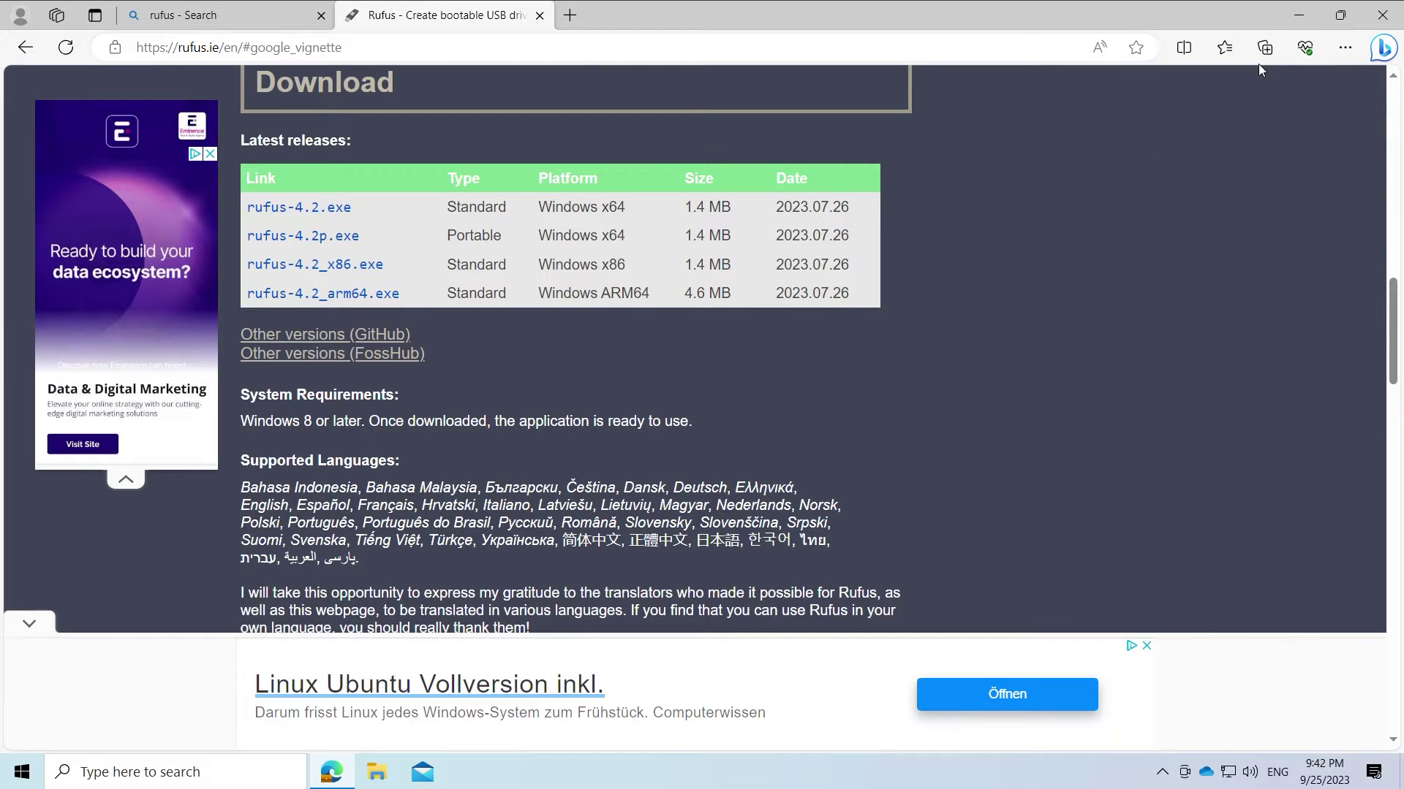
- Minimize Edge and select rufus-4.2.exe in File Explorer's Downloads folder
left_click(1305, 19)
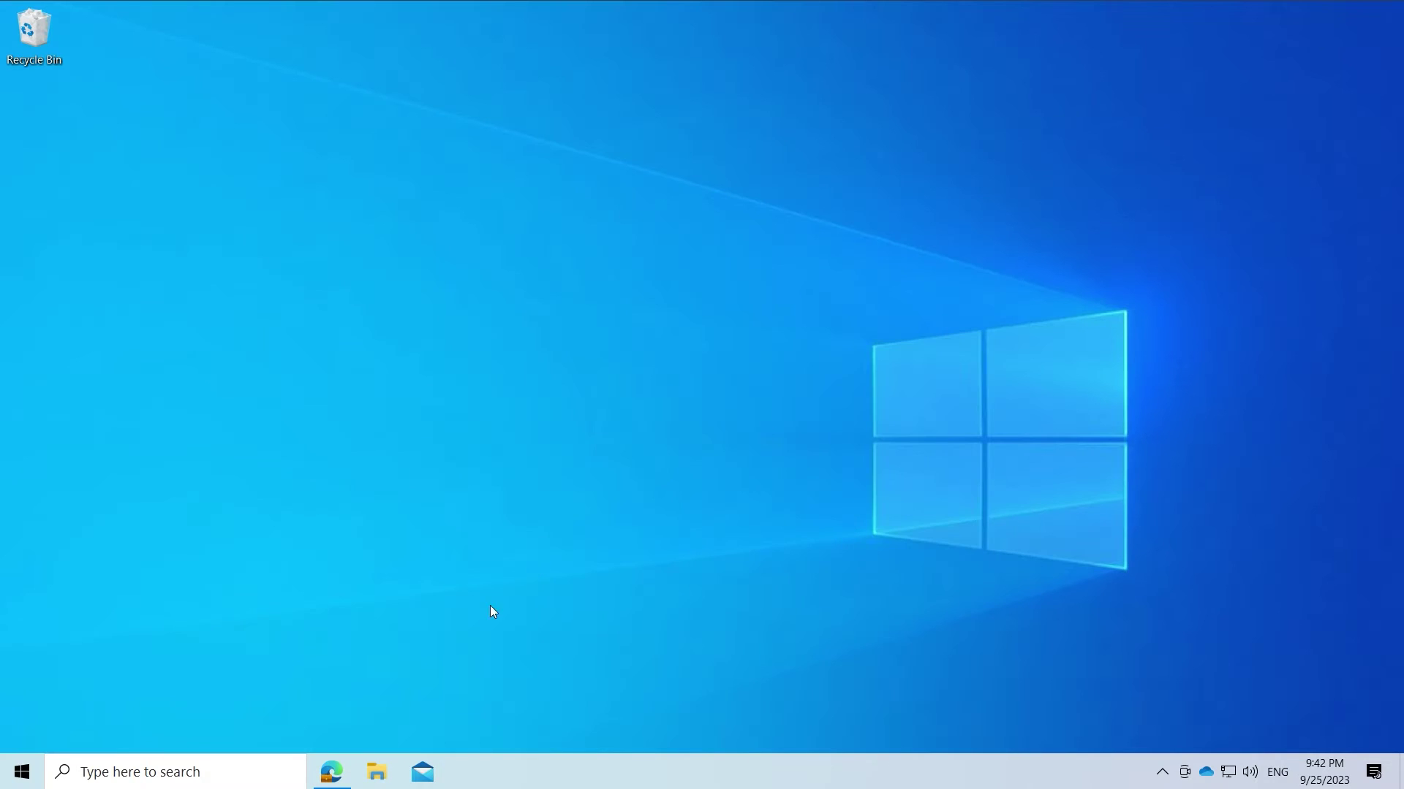
left_click(378, 771)
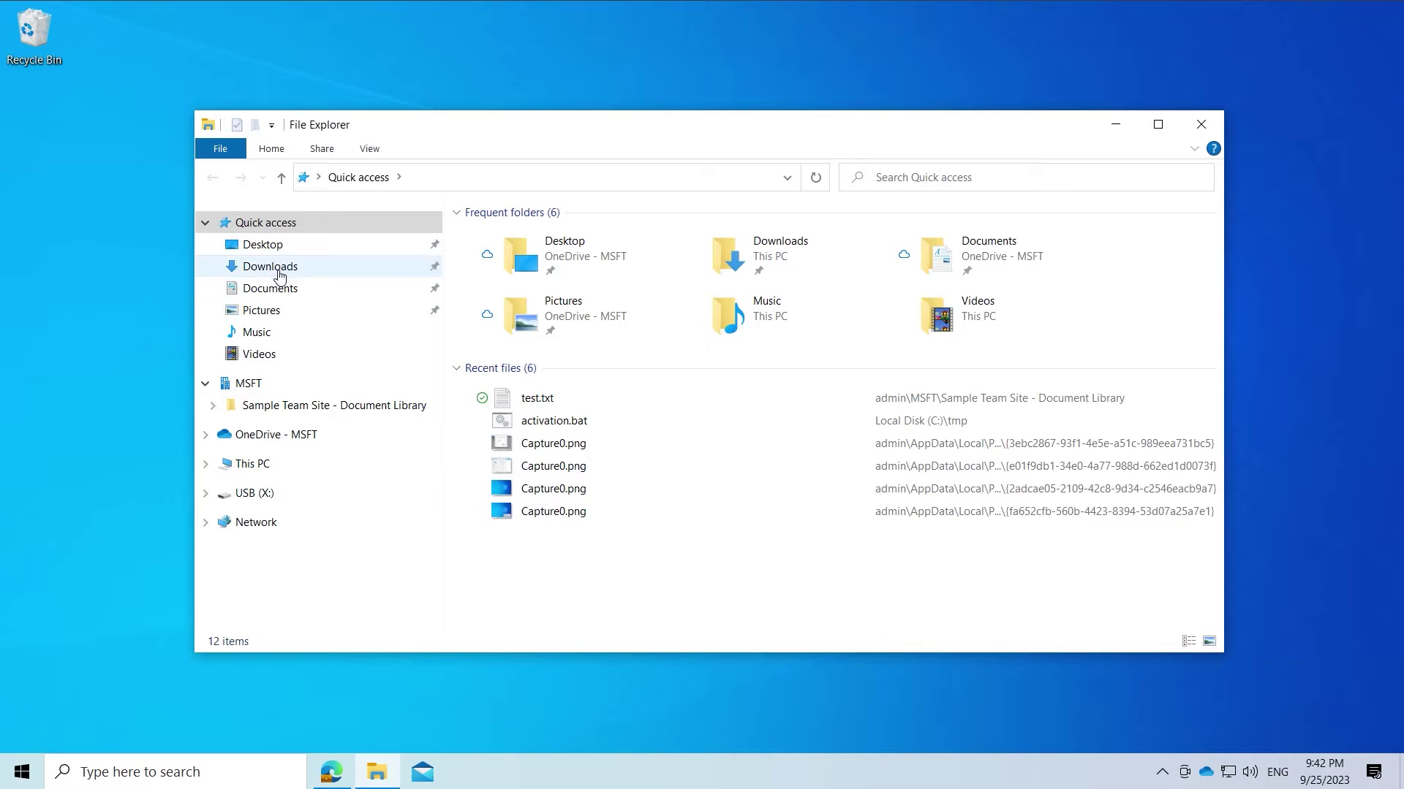
left_click(278, 274)
left_click(501, 258)
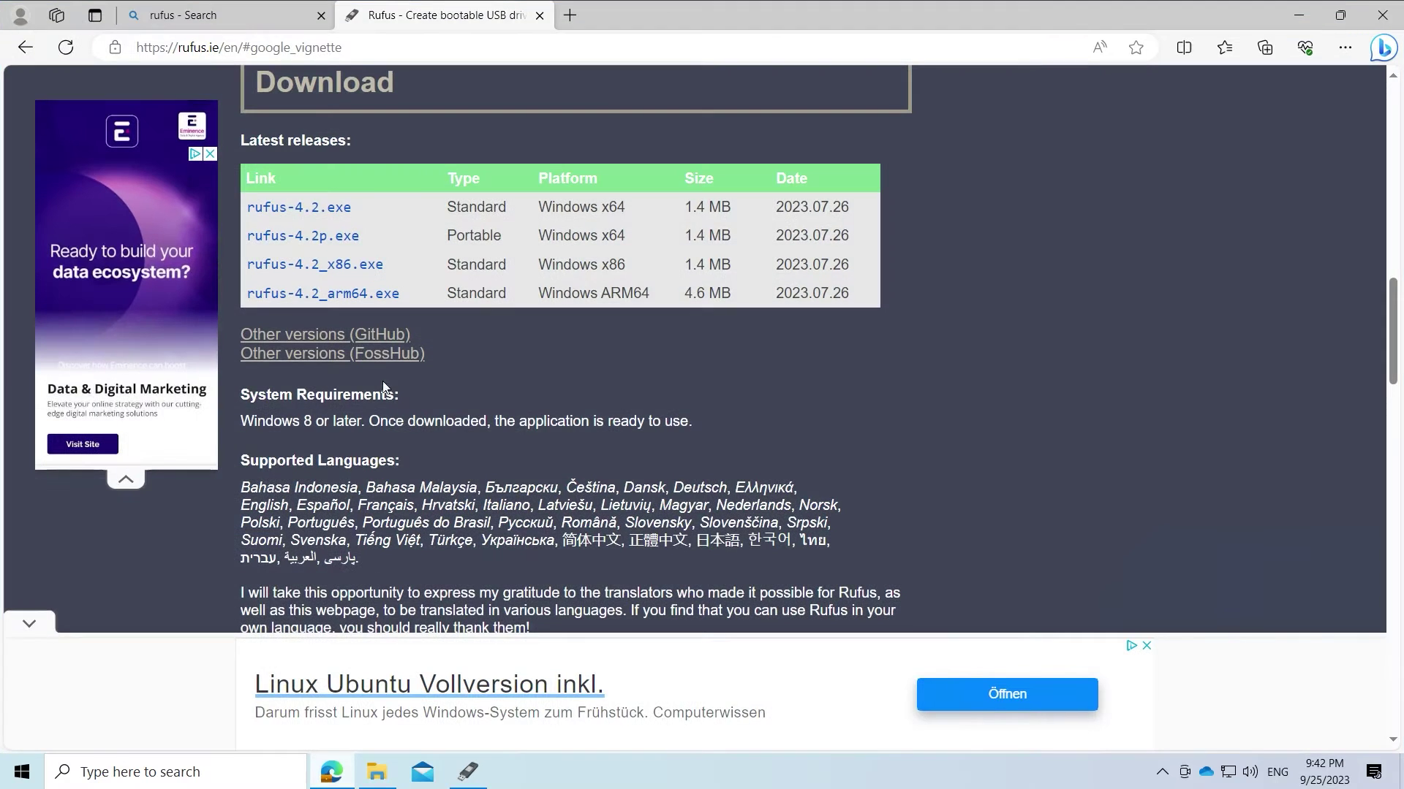
- Close the rufus search results tab and run a web search for 'windows 11 iso'
left_click(220, 15)
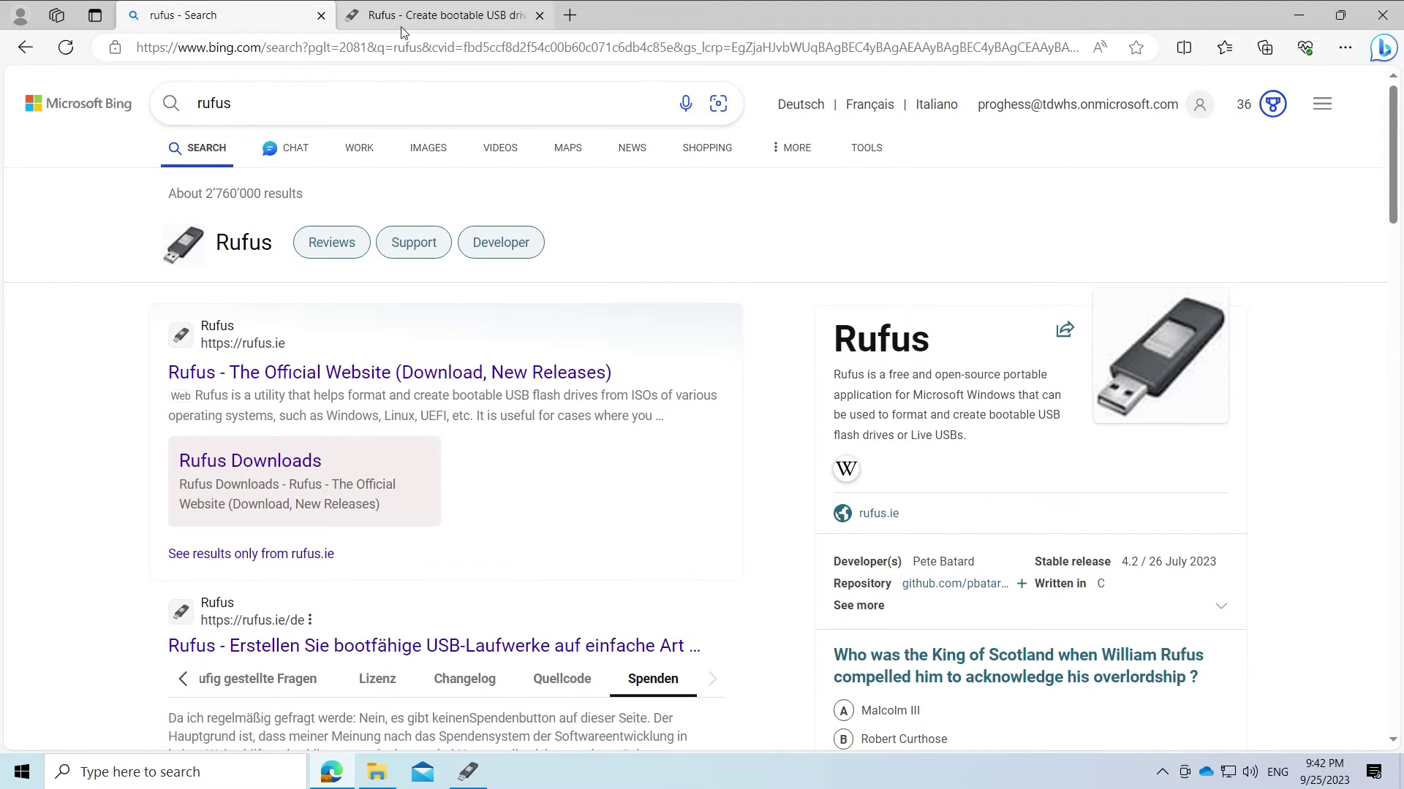
left_click(321, 15)
left_click(282, 48)
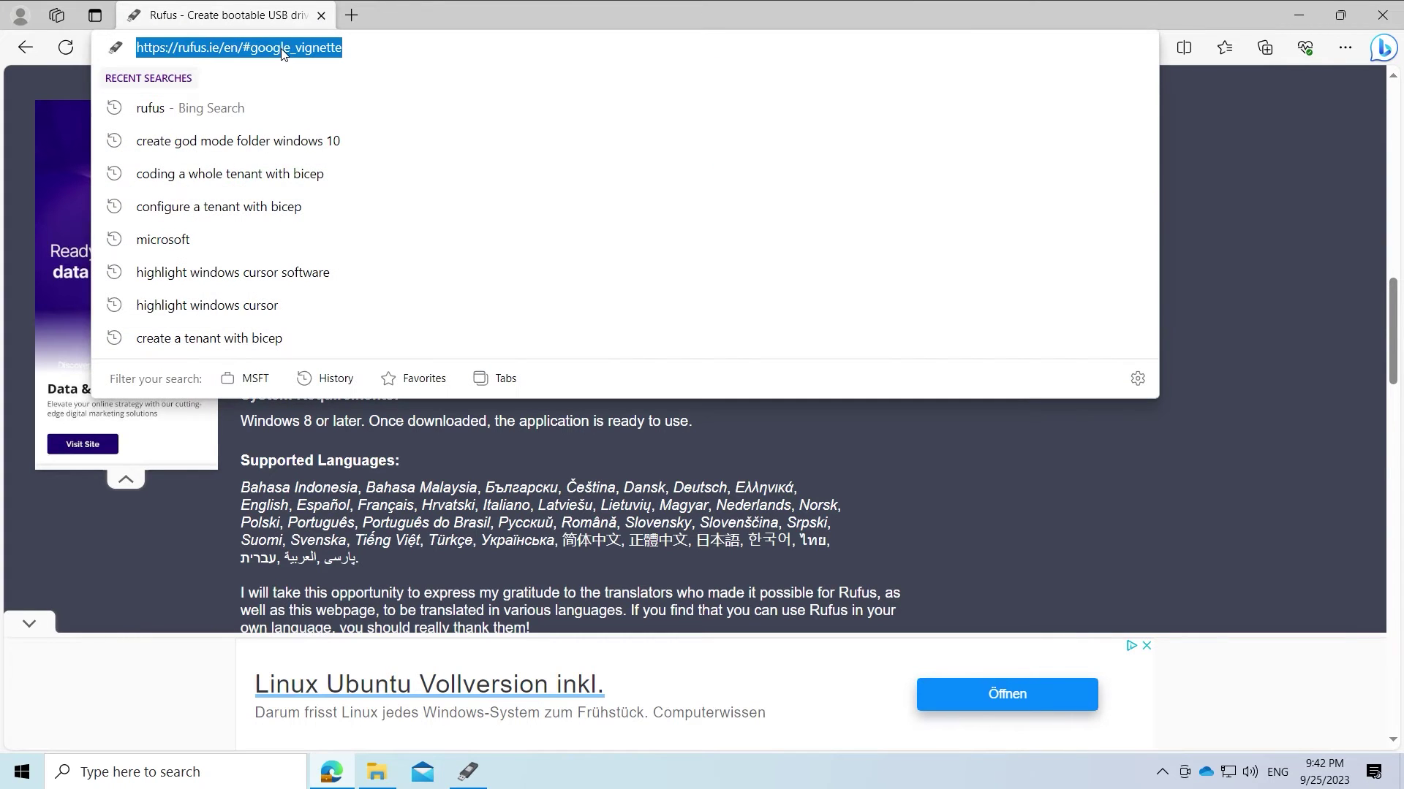
type("windows ")
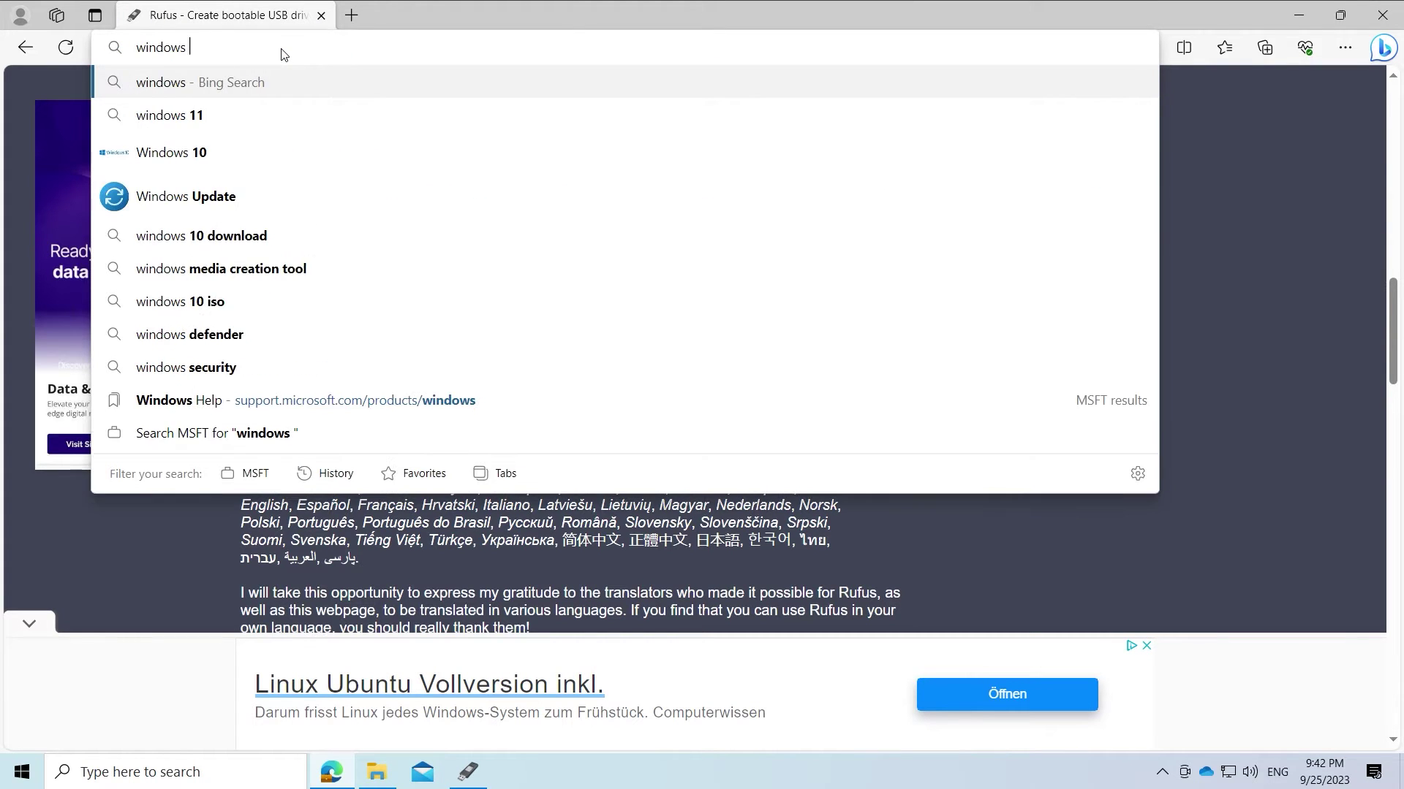
type("11 iso")
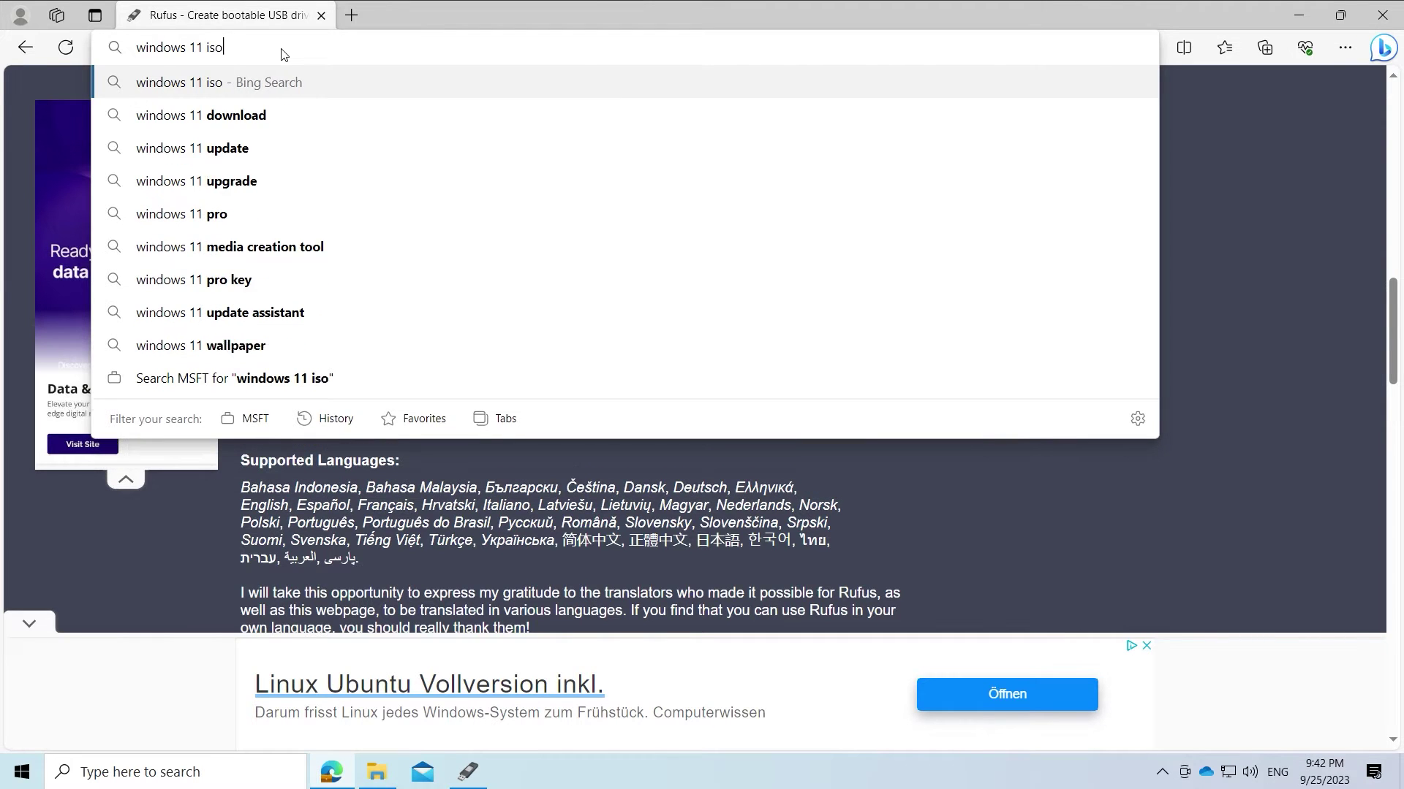
key("Return")
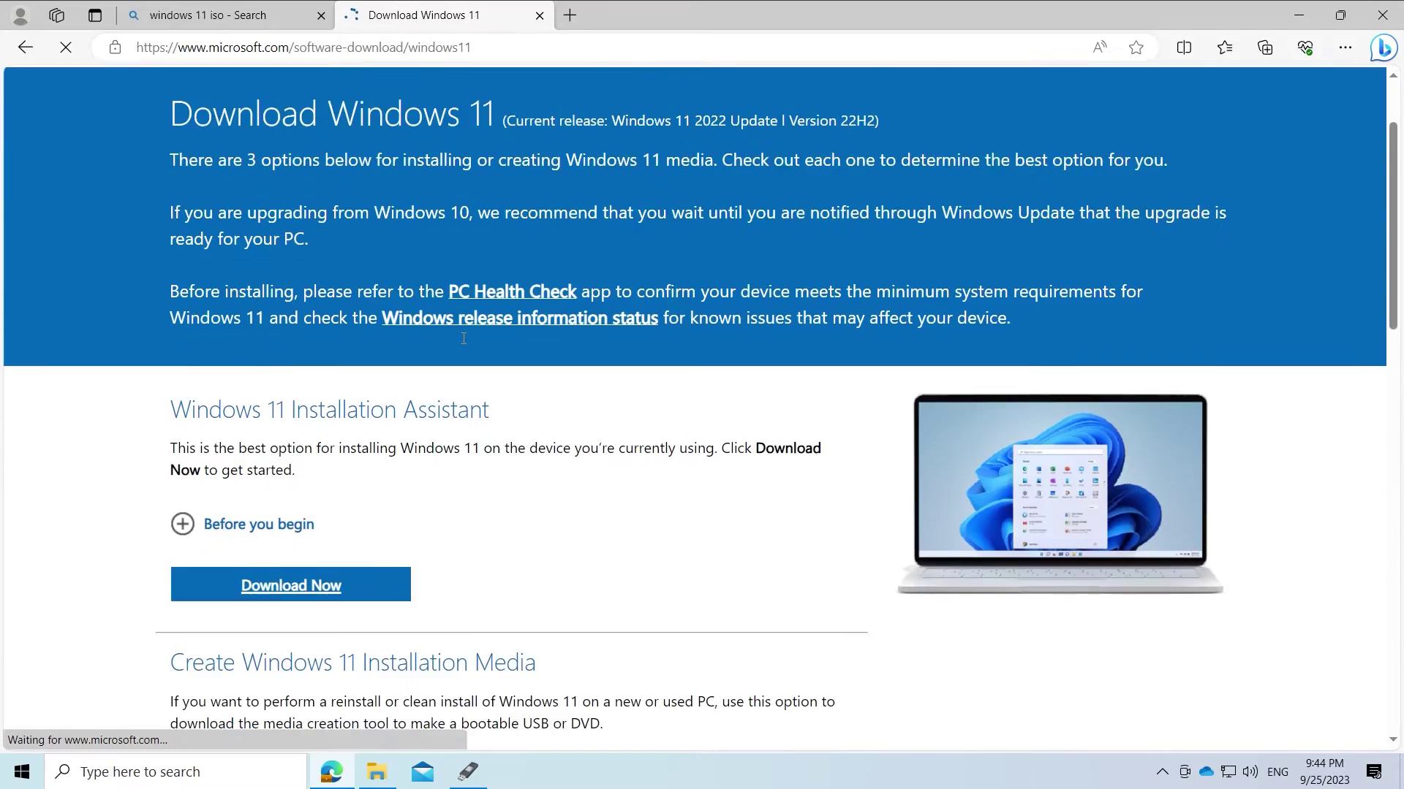
- Choose Windows 11 (multi-edition ISO for x64 devices) under Download Windows 11 Disk Image and request it
scroll(463, 338, "down", 5)
scroll(463, 337, "down", 1)
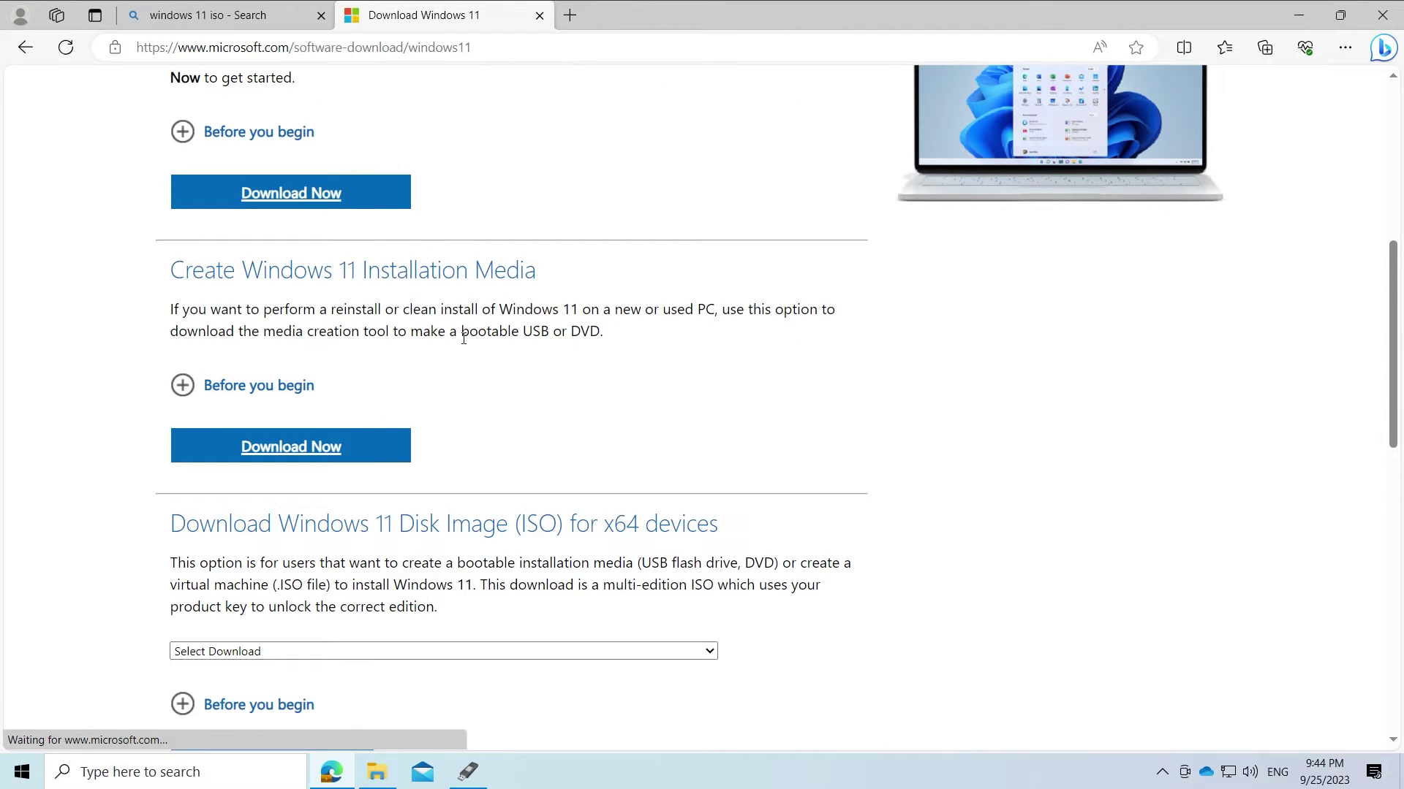
scroll(465, 342, "down", 1)
scroll(465, 343, "down", 4)
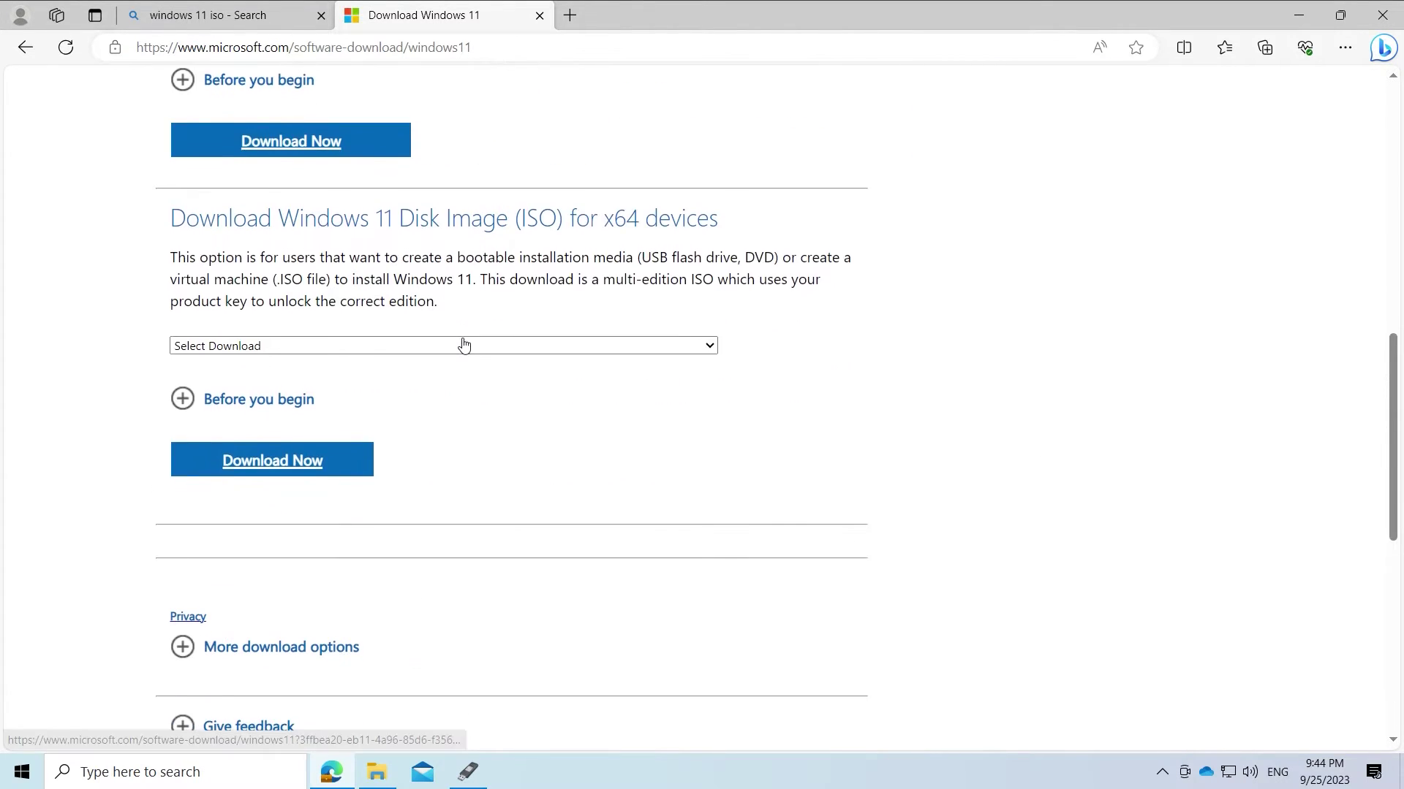
left_click(464, 342)
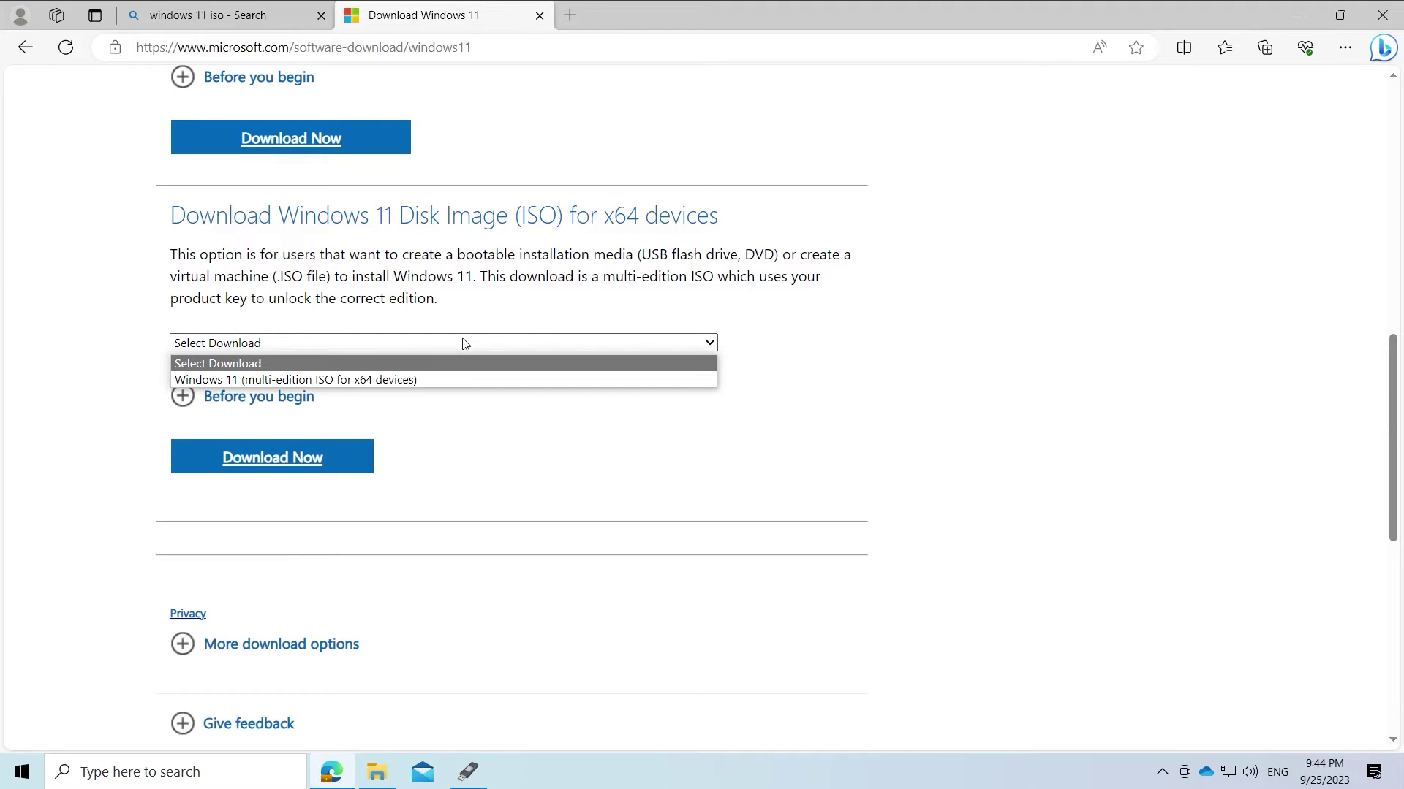
left_click(388, 380)
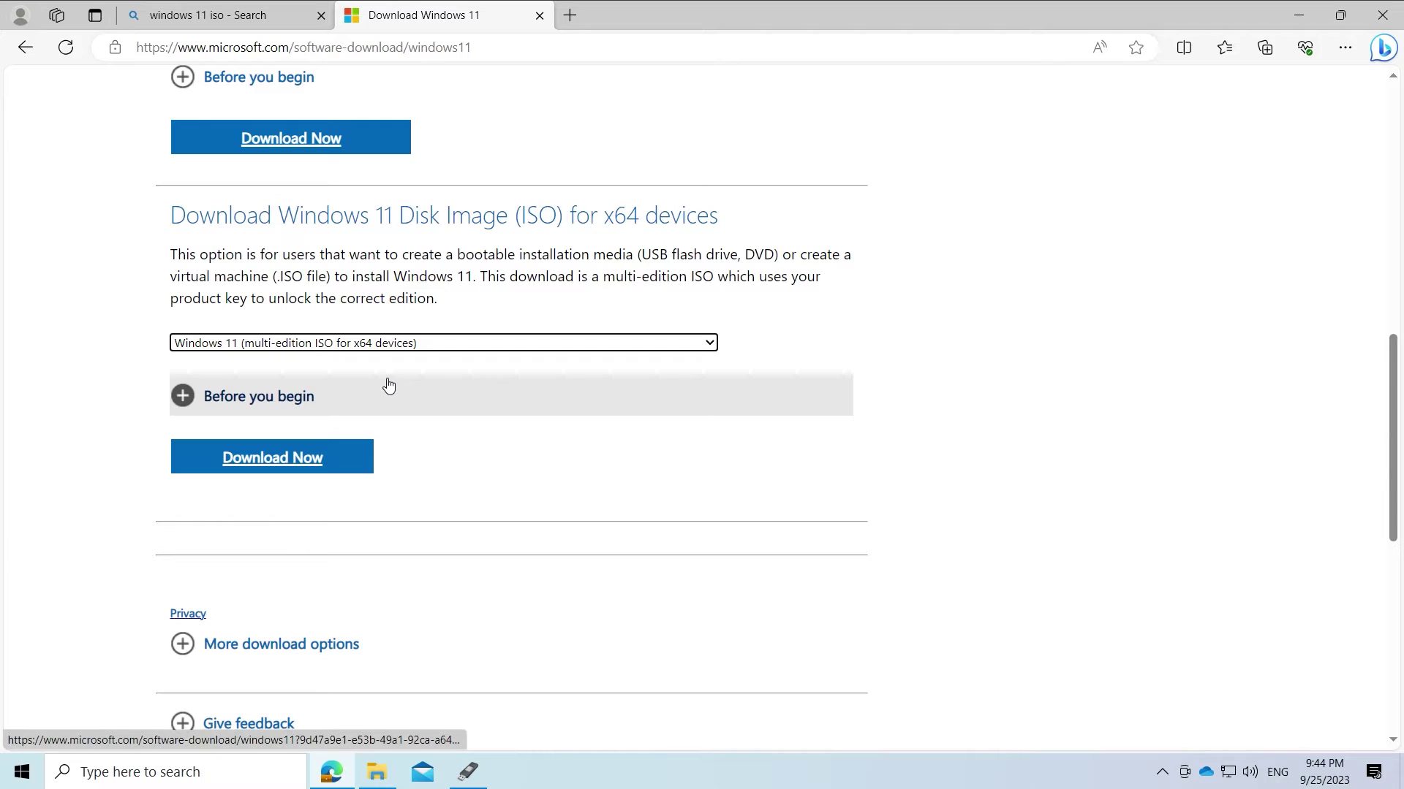
left_click(311, 468)
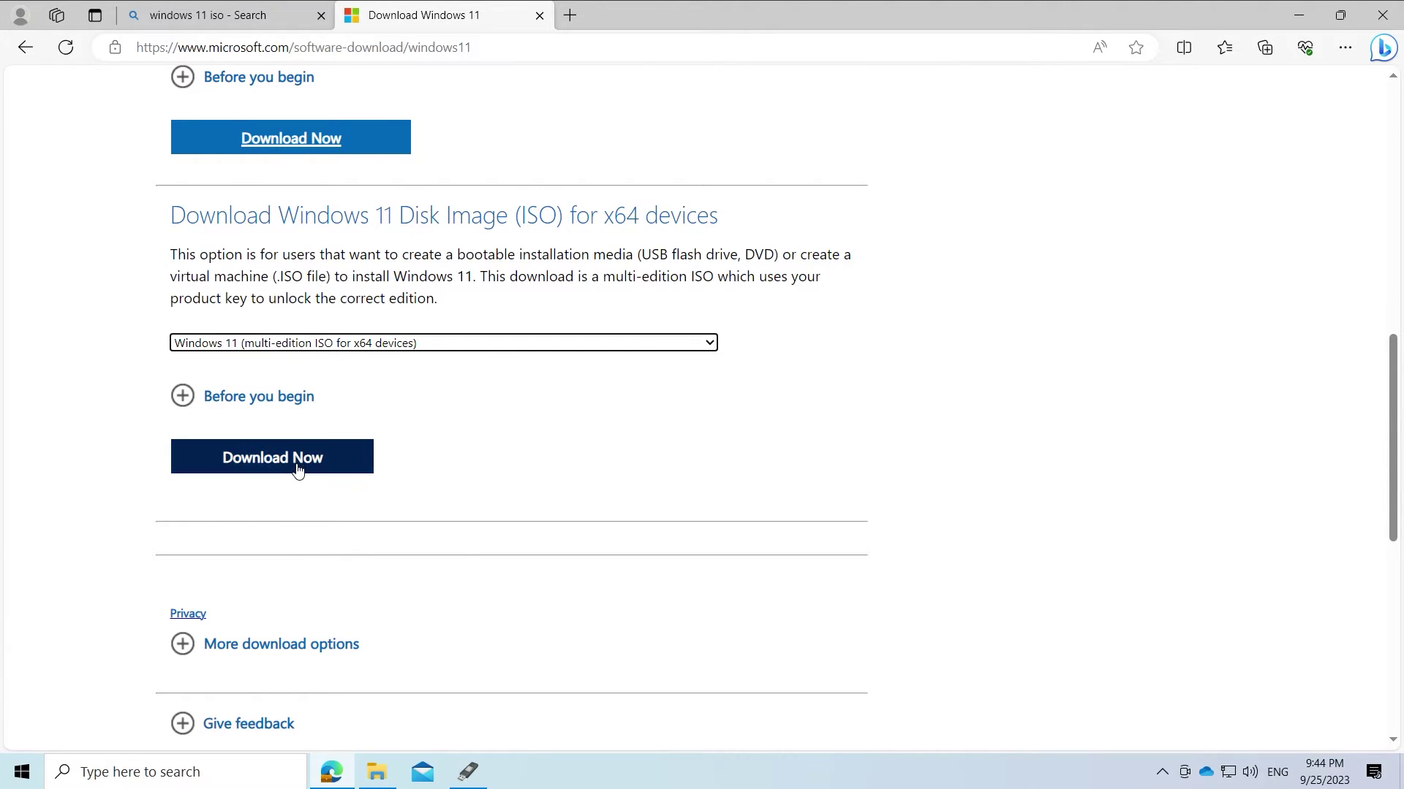
left_click(297, 468)
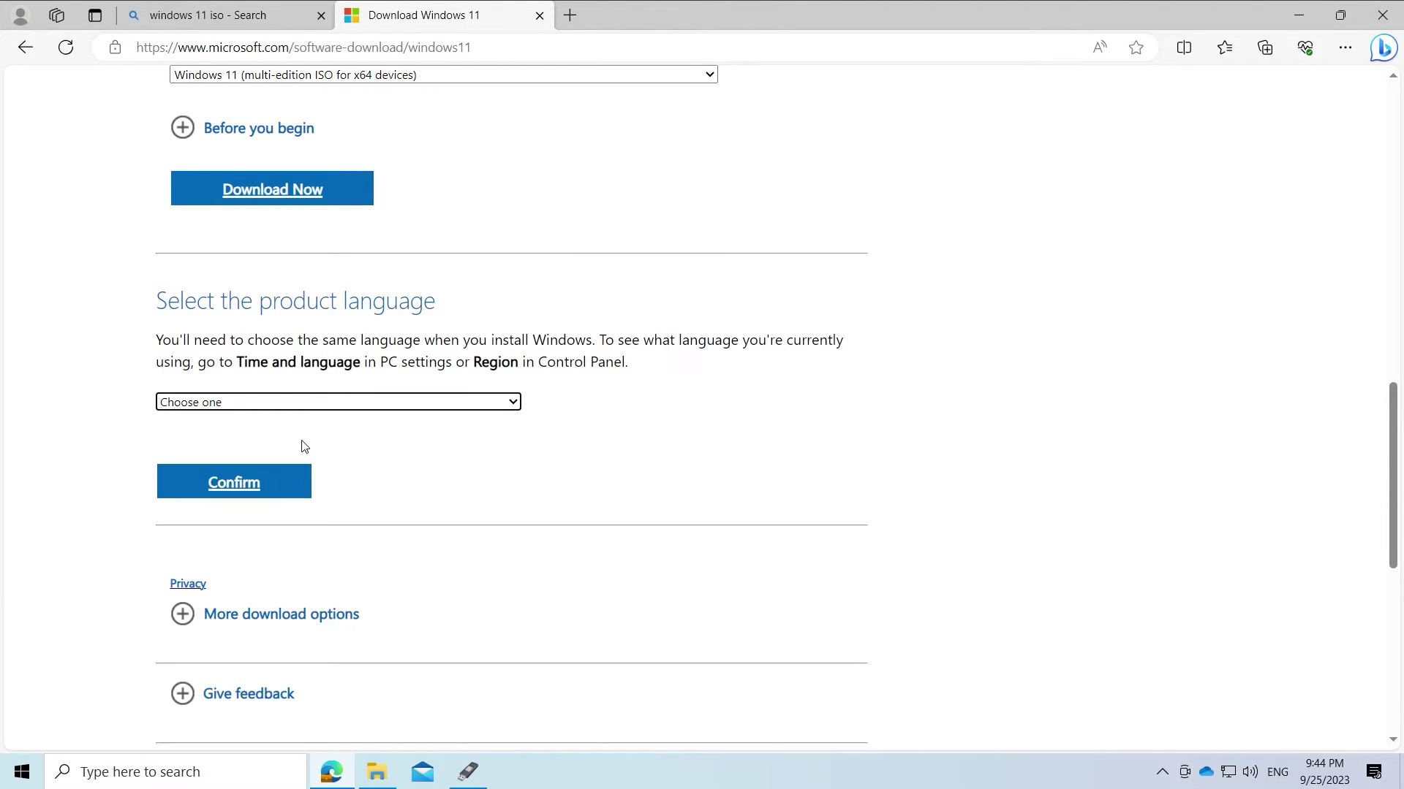
- Select English (United States) as the product language and confirm it
left_click(321, 403)
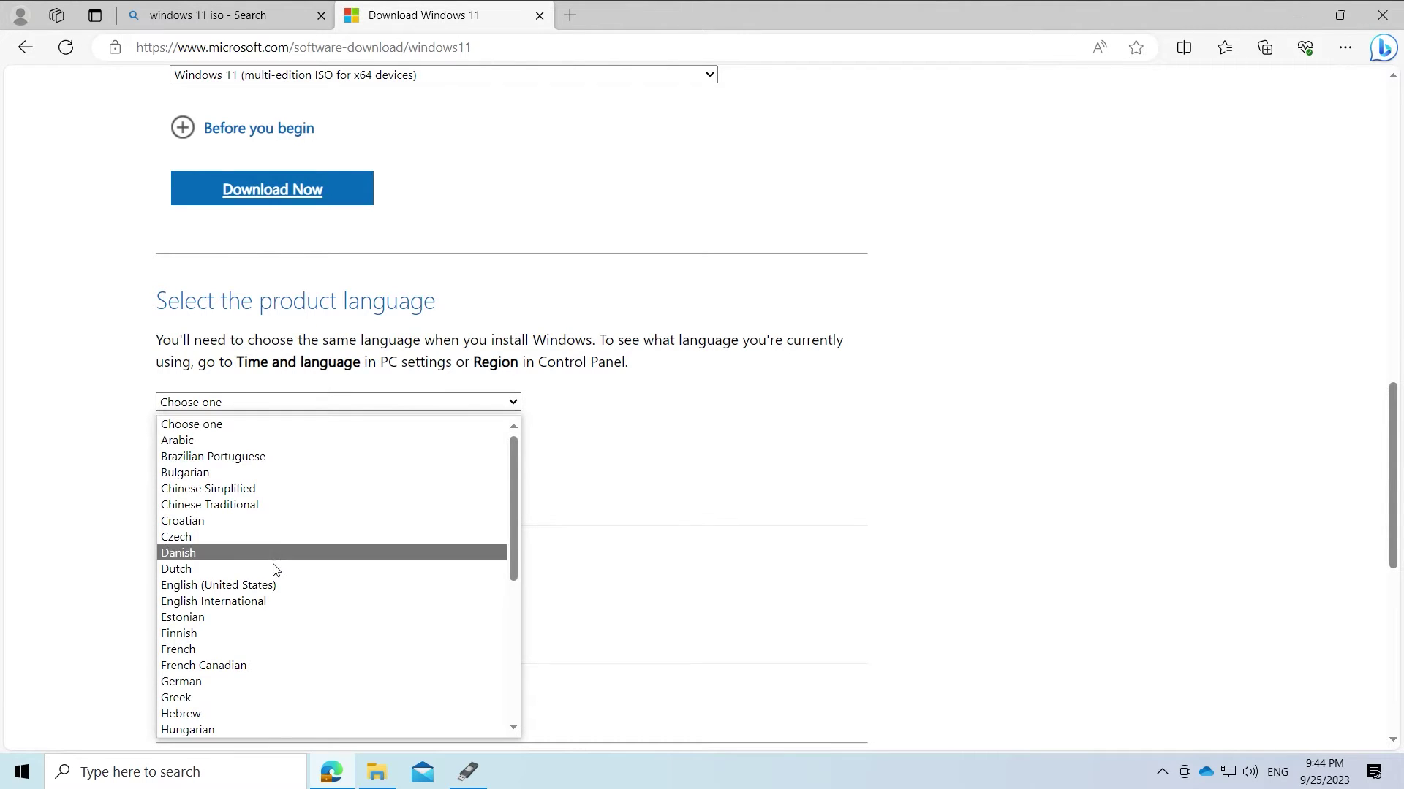
left_click(269, 583)
left_click(286, 491)
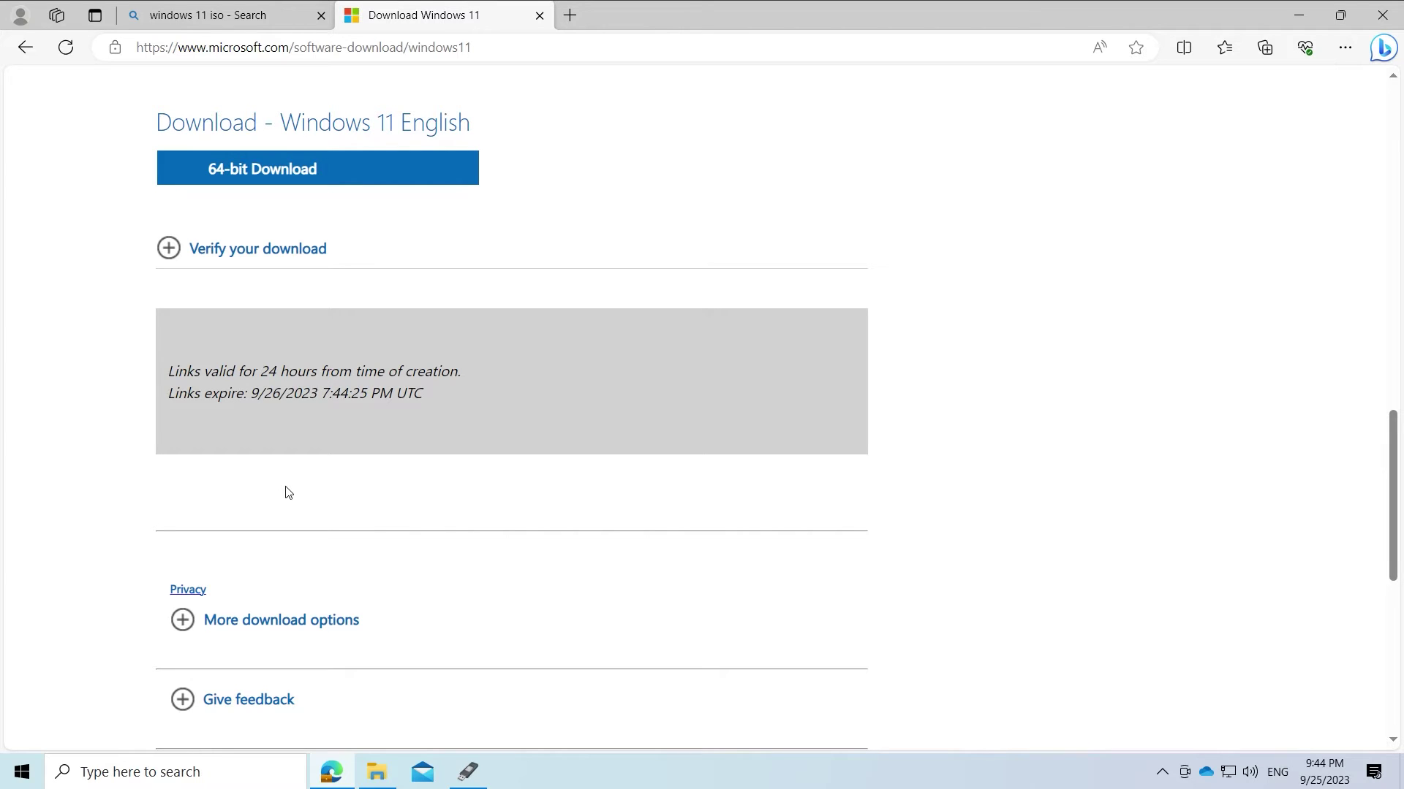
- Download the 64-bit Windows 11 ISO, show it in Explorer, and close Edge
left_click(291, 179)
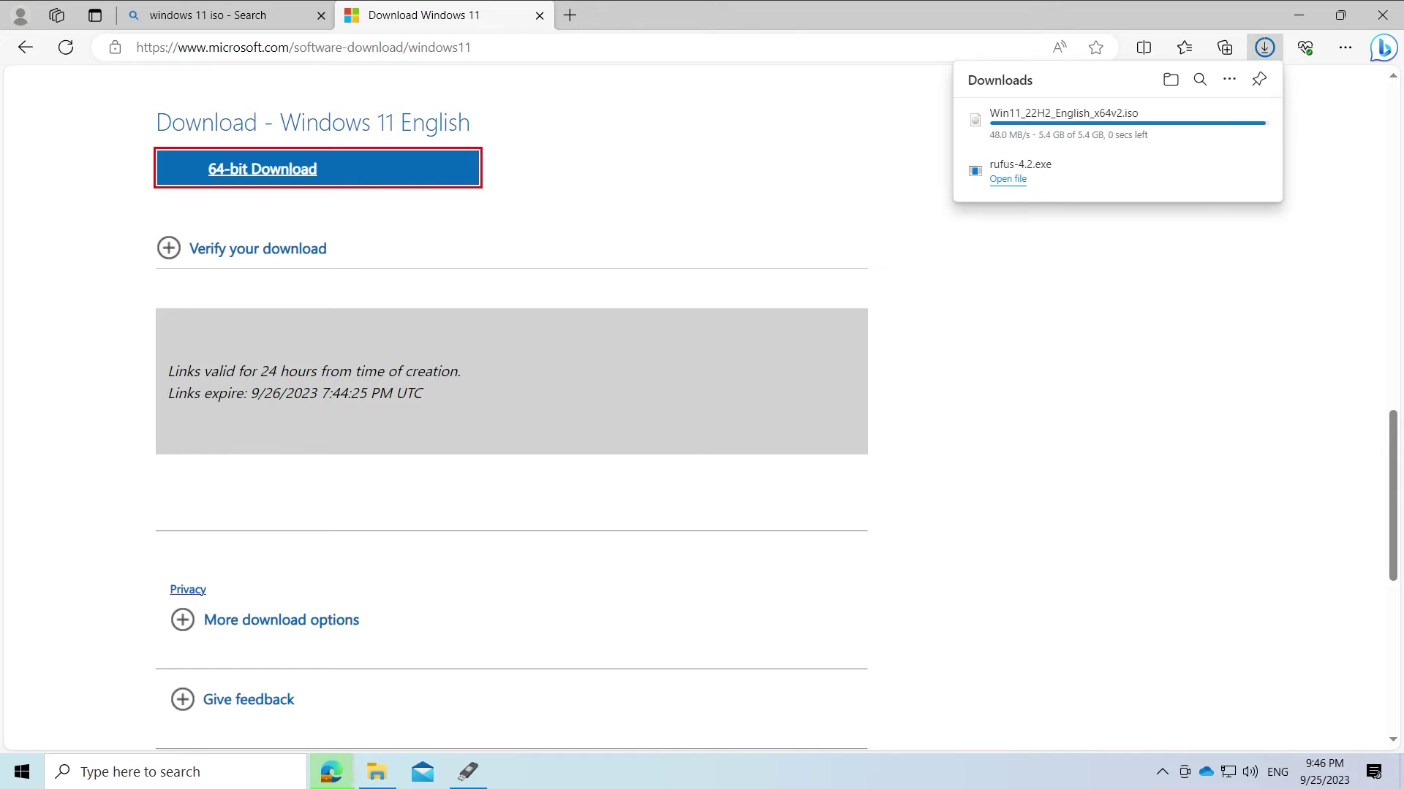
left_click(1170, 79)
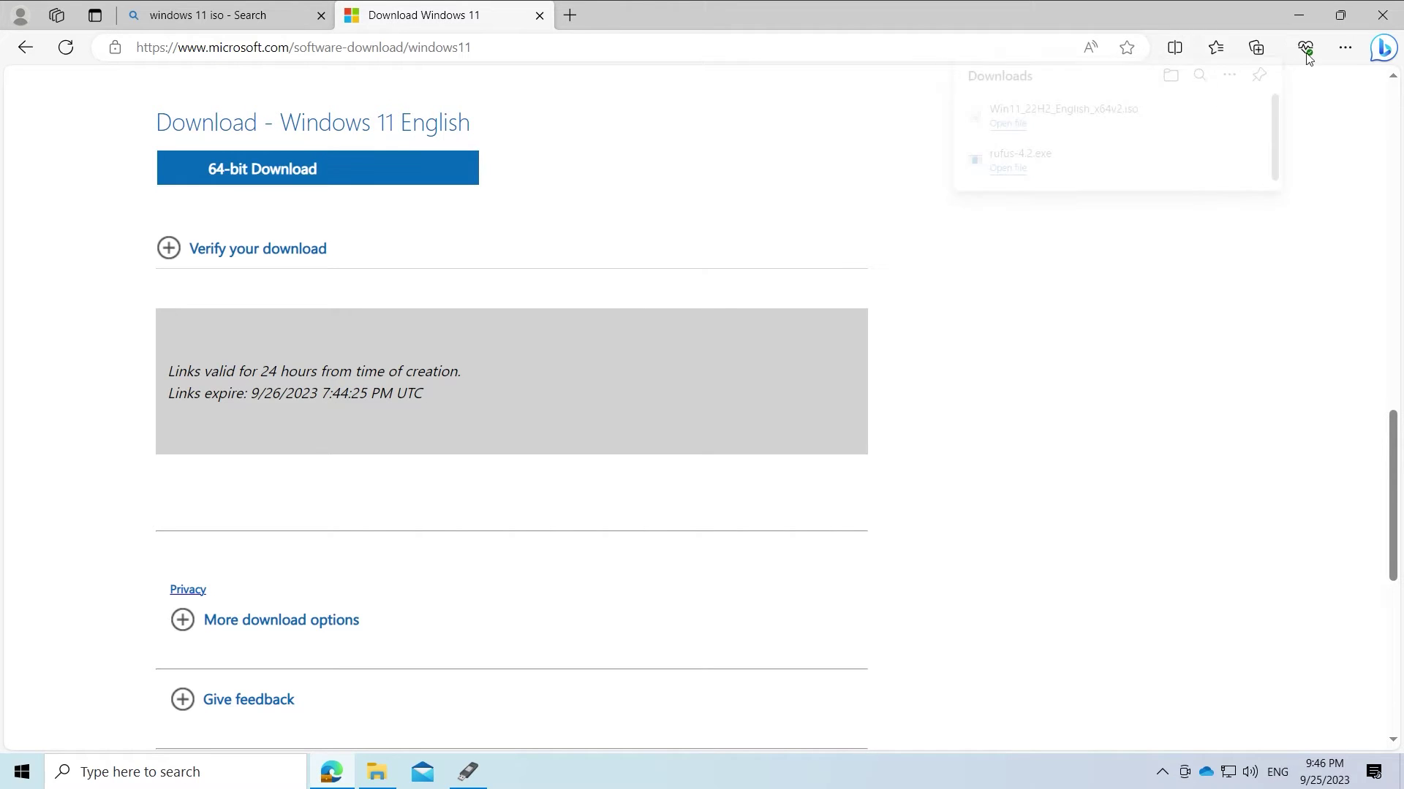
left_click(1381, 17)
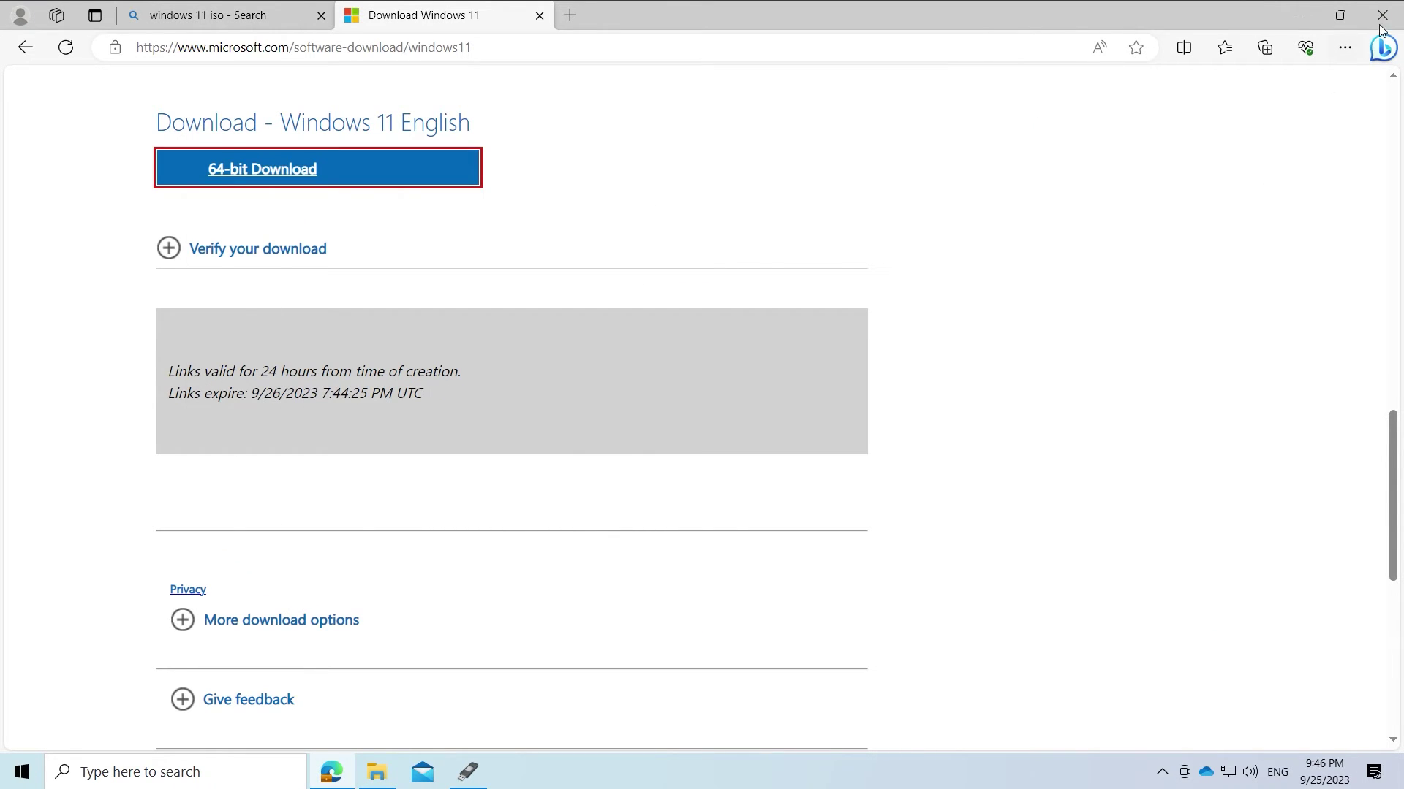
left_click(1381, 17)
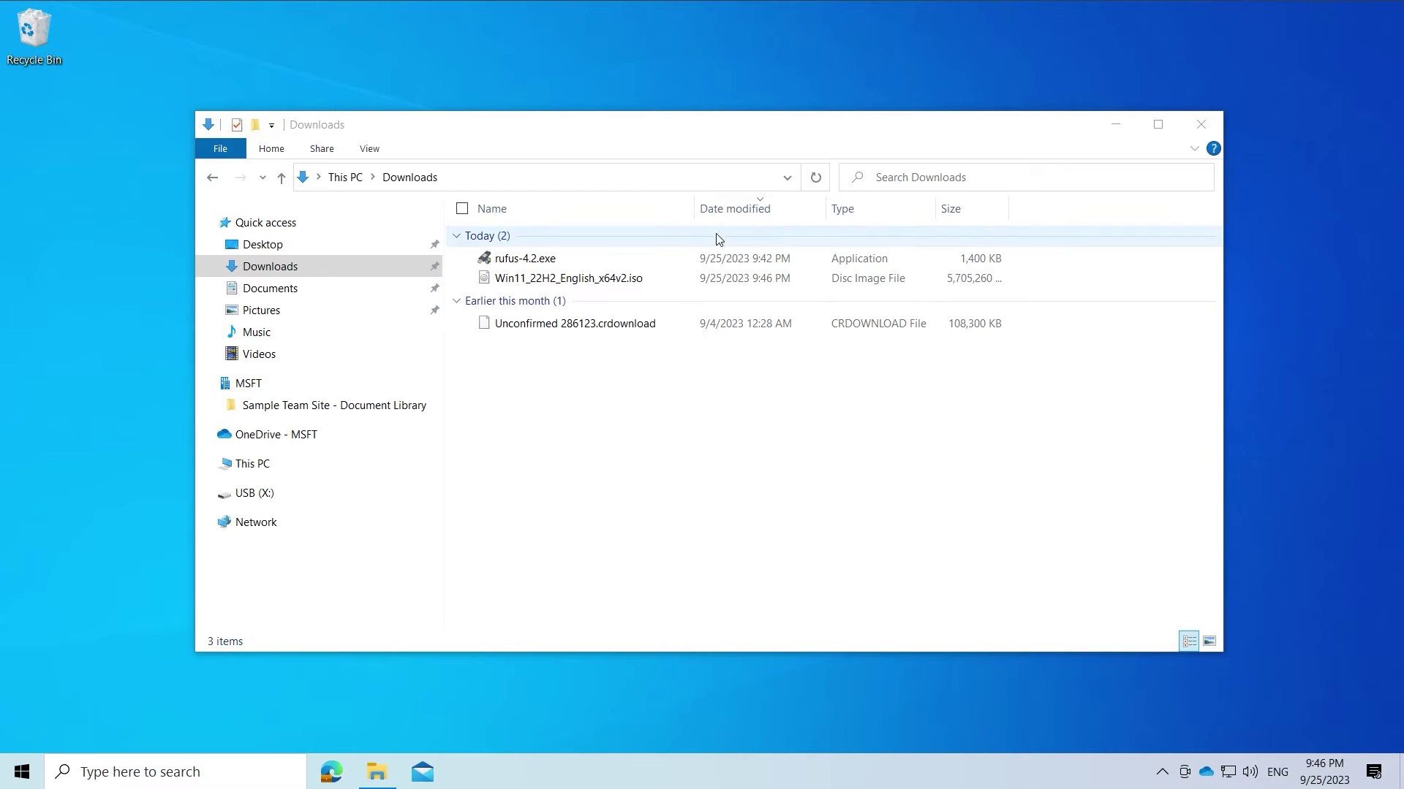
- Delete the leftover partial download, rearrange the Downloads window, and launch rufus-4.2.exe with admin approval
left_click(585, 323)
key("Delete")
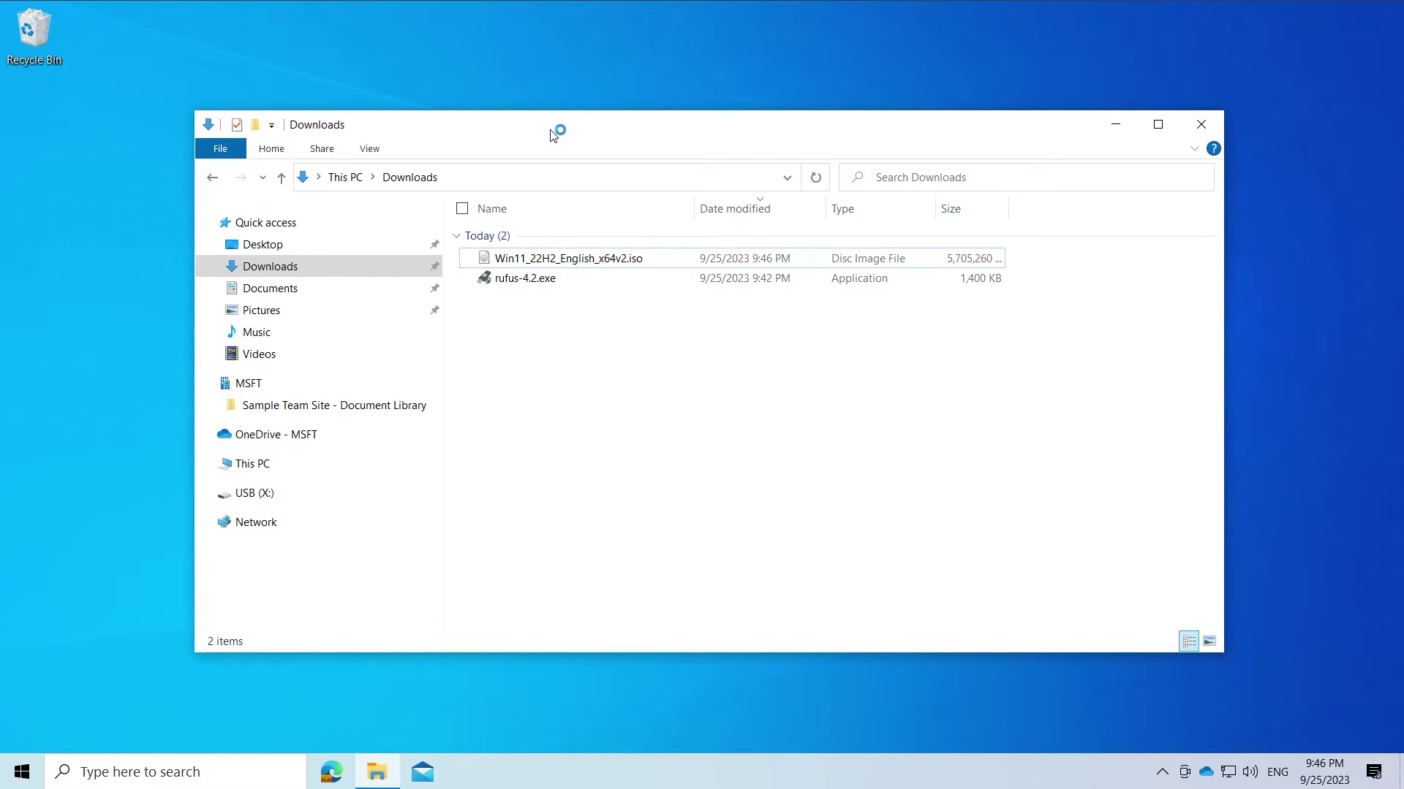
left_click_drag(557, 133, 369, 28)
left_click_drag(1033, 212, 902, 219)
double_click(392, 177)
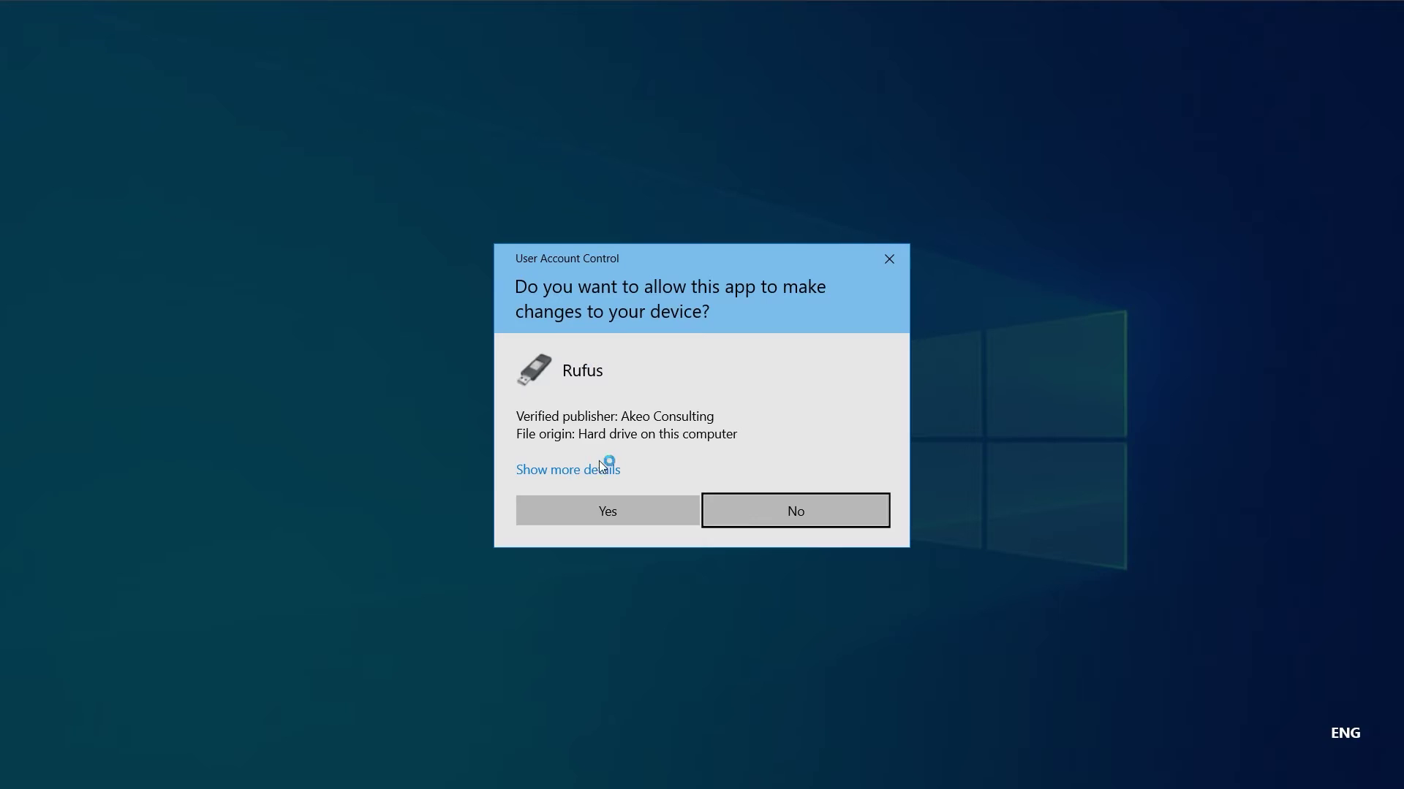
left_click(599, 511)
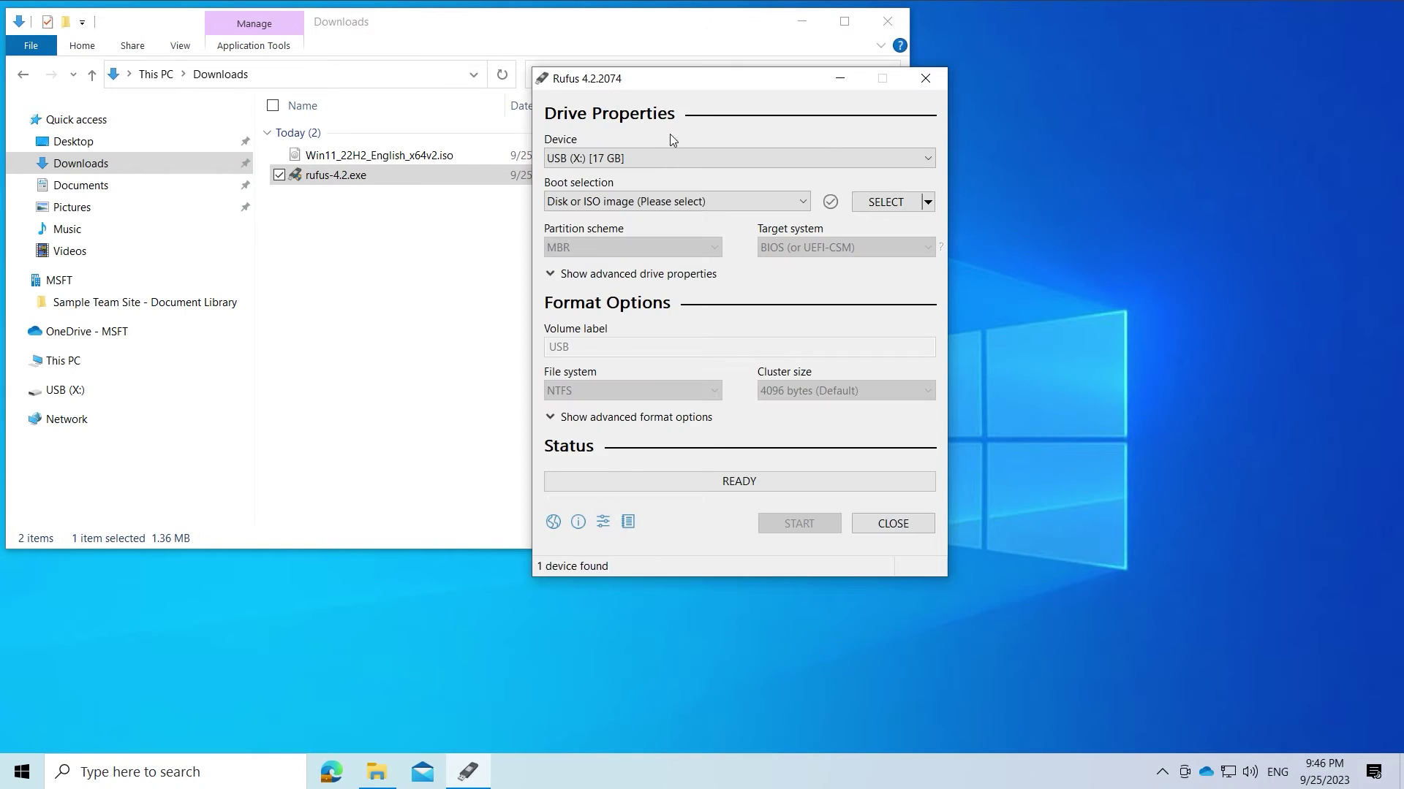
- Place Rufus beside Explorer, keeping USB (X:) [17 GB] as device and Disk or ISO image as boot selection
left_click_drag(774, 84, 1112, 32)
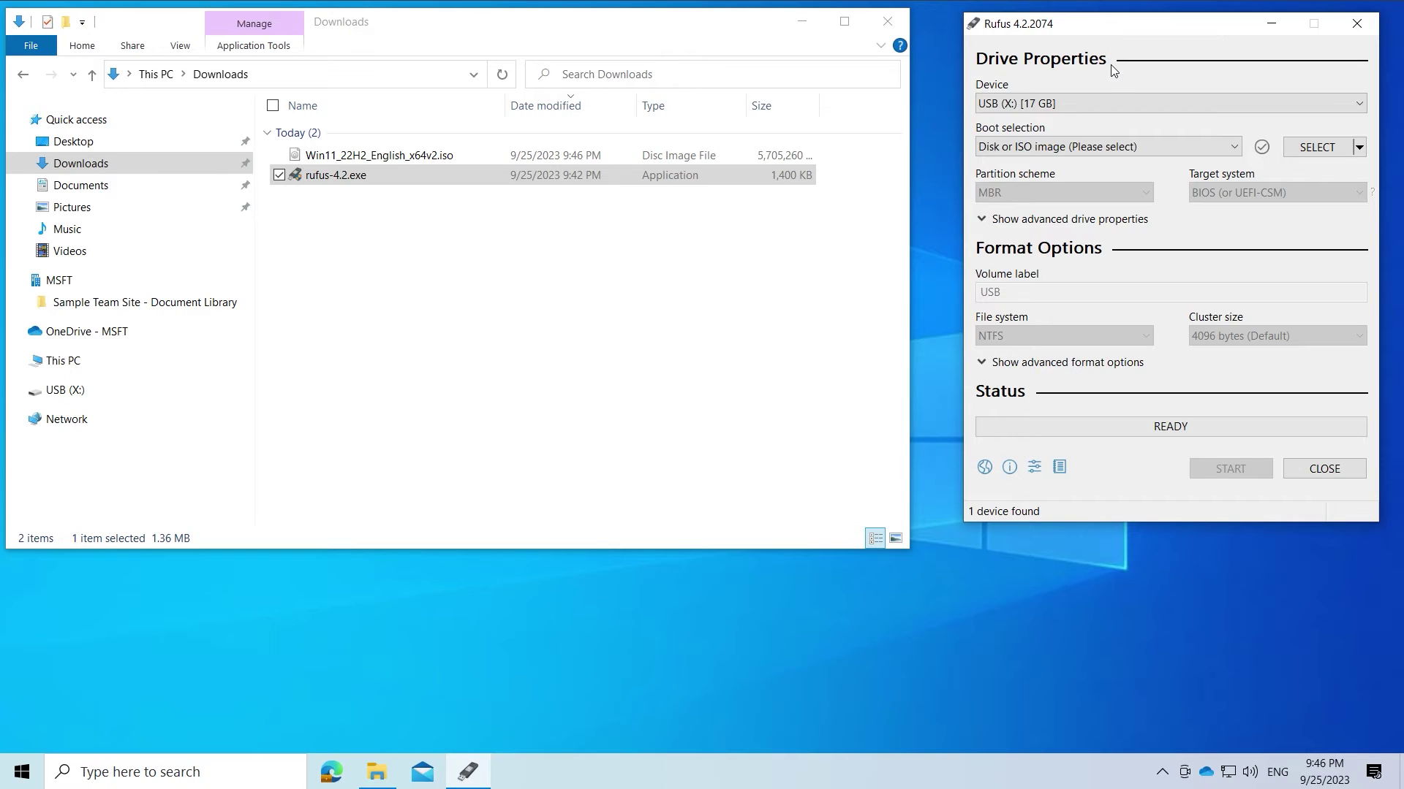
left_click(1111, 107)
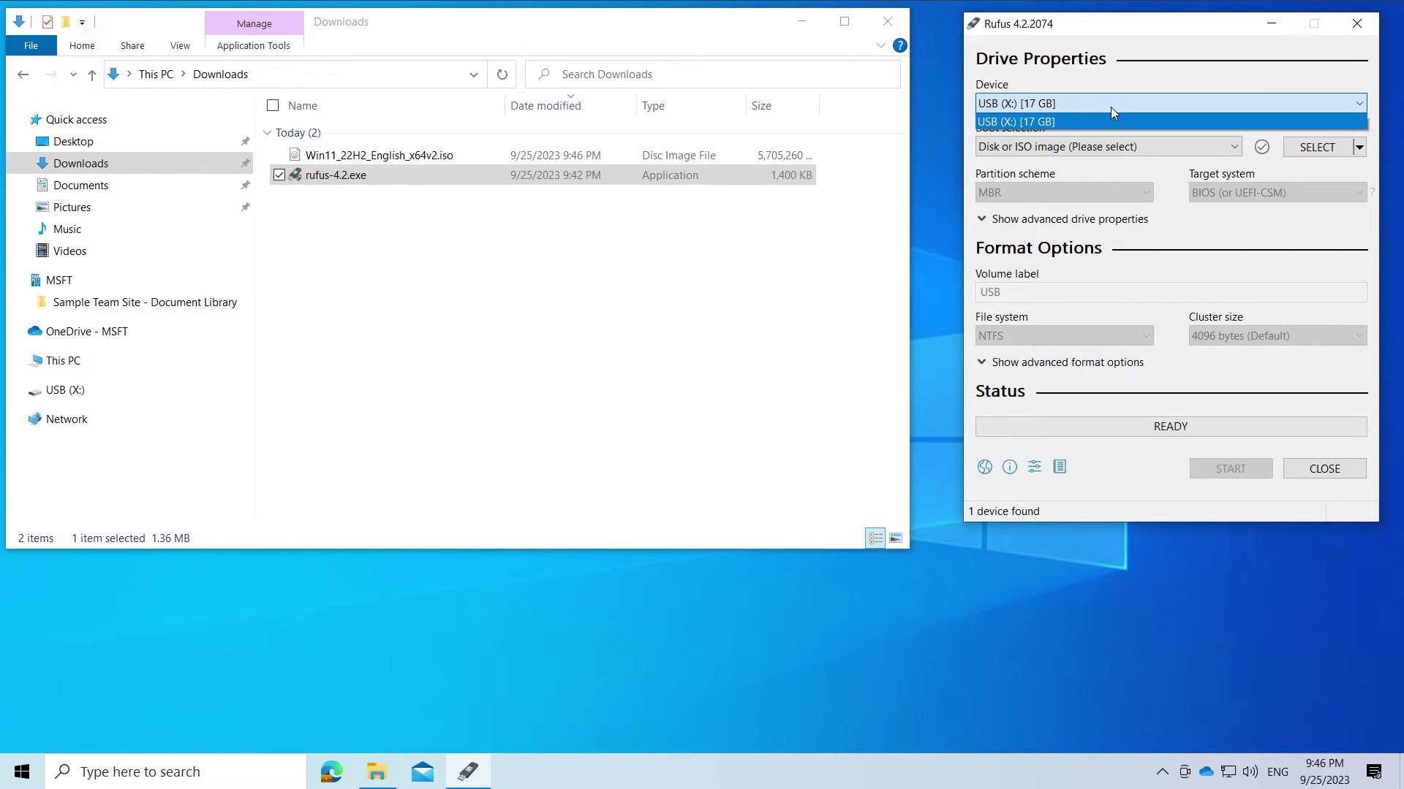
left_click(1112, 107)
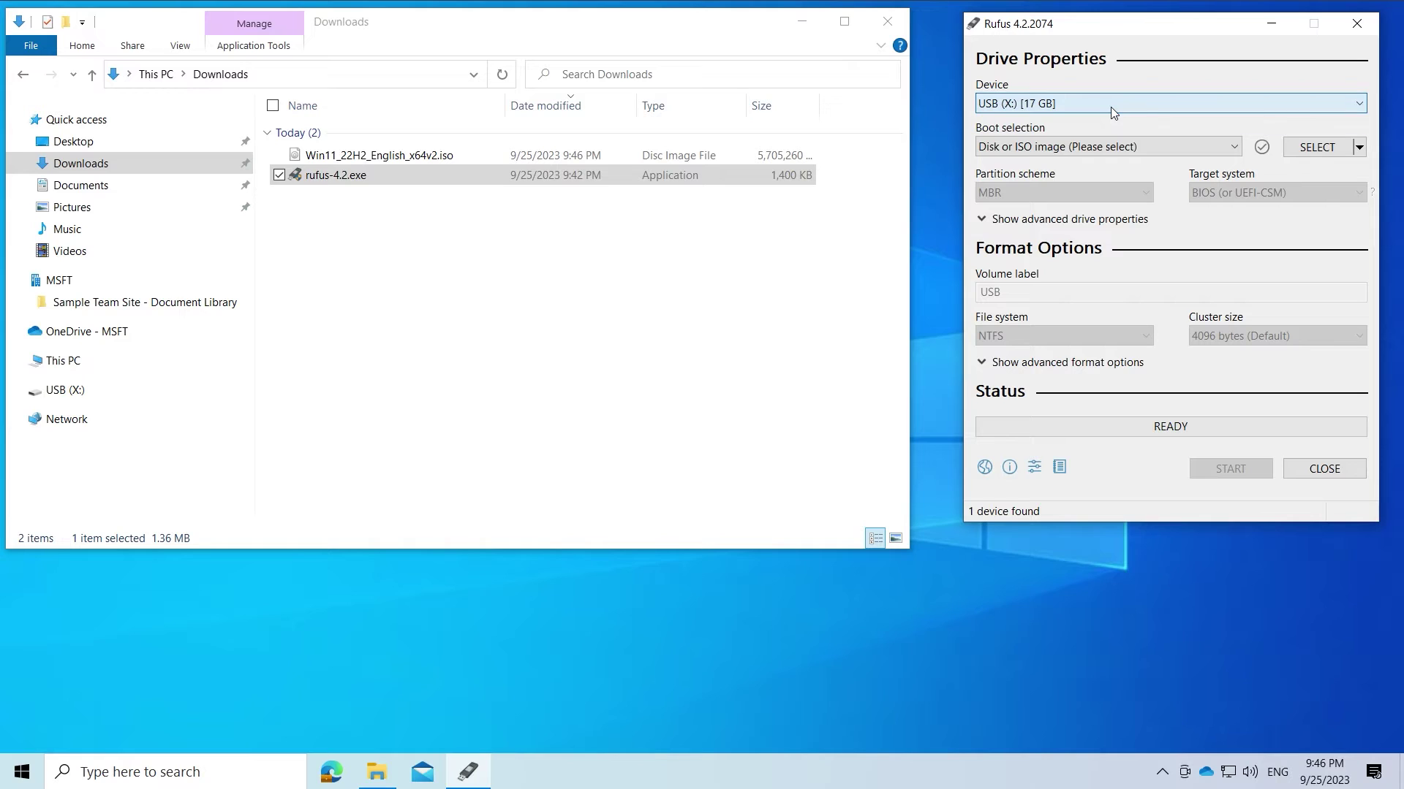
left_click(1107, 148)
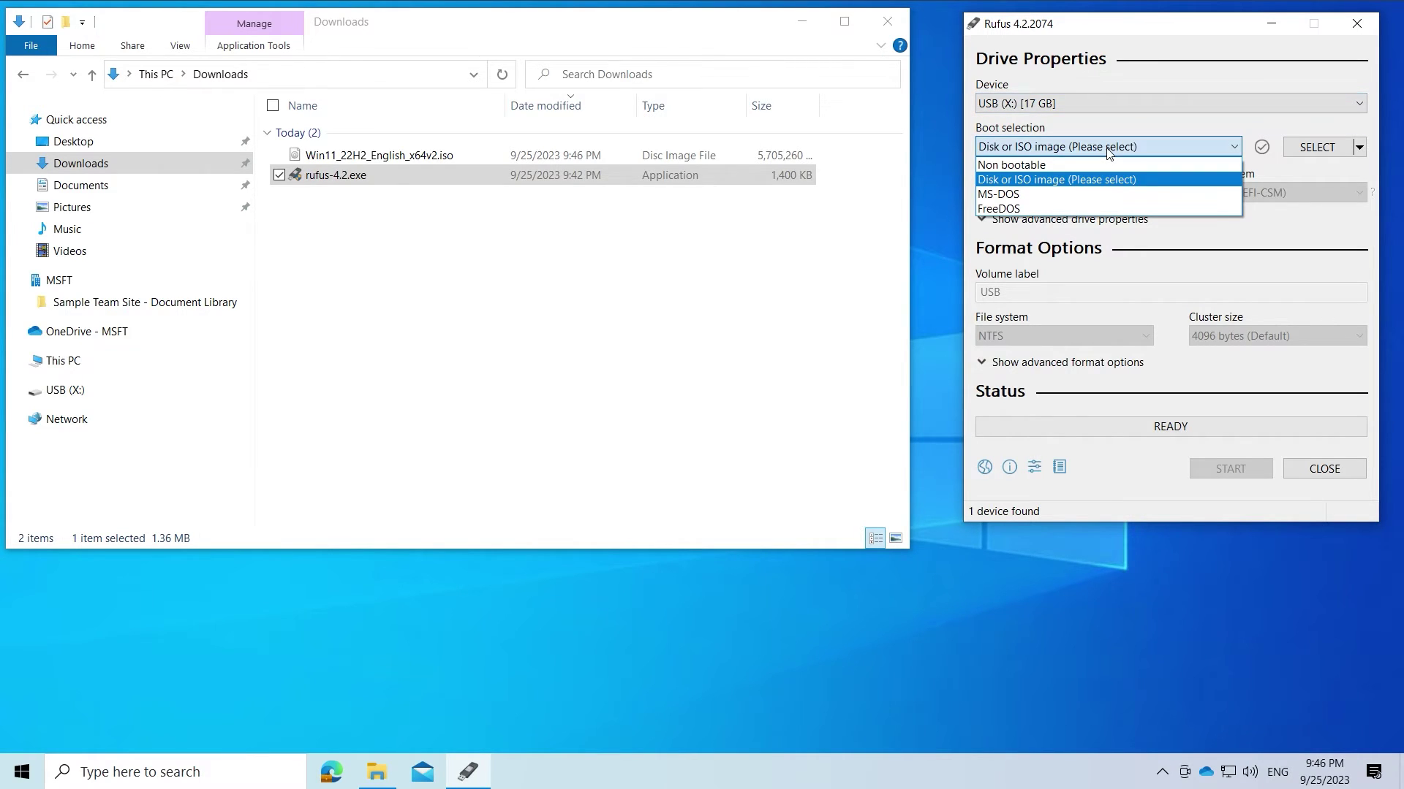
left_click(1080, 181)
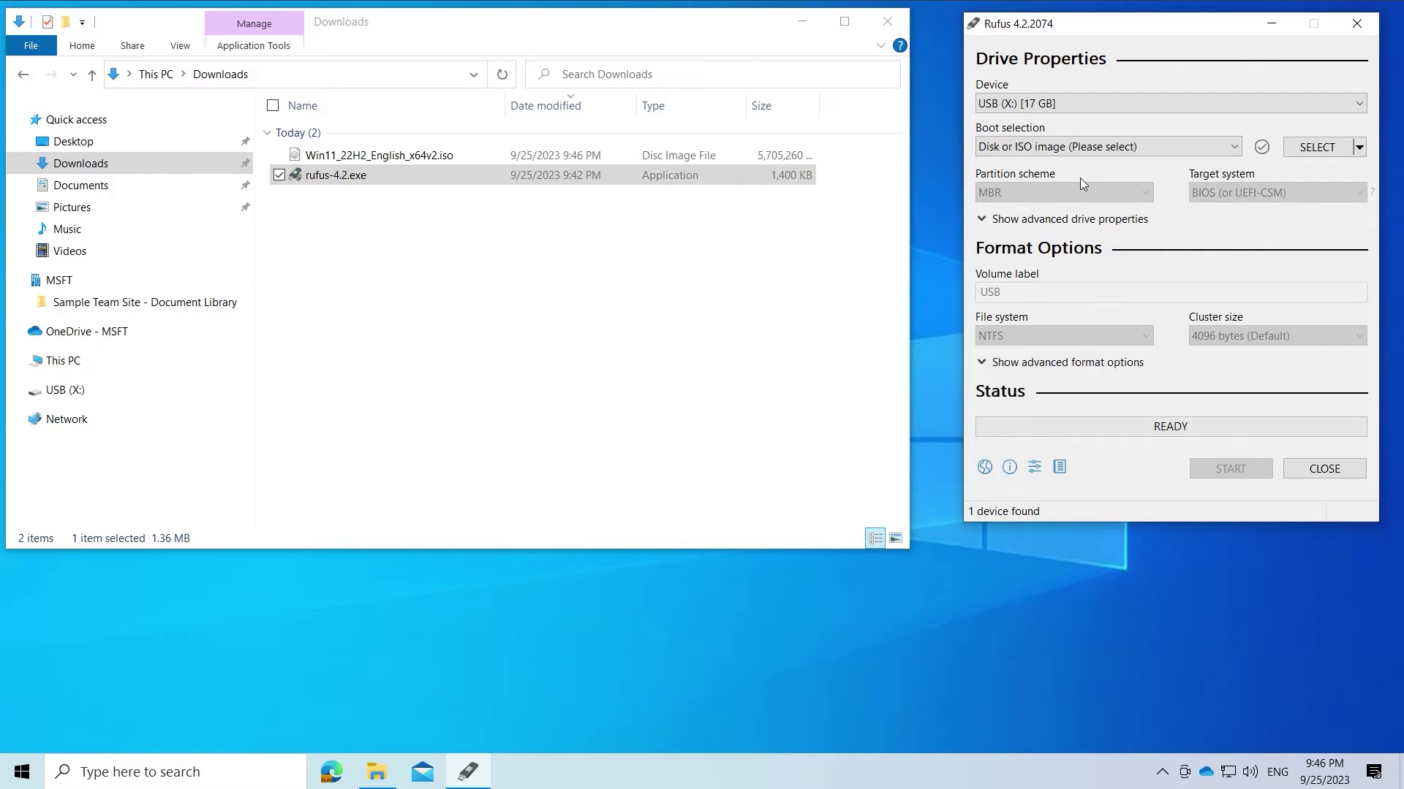
- Load Win11_22H2_English_x64v2.iso as the image, leaving Image option on Standard Windows installation
left_click(1321, 147)
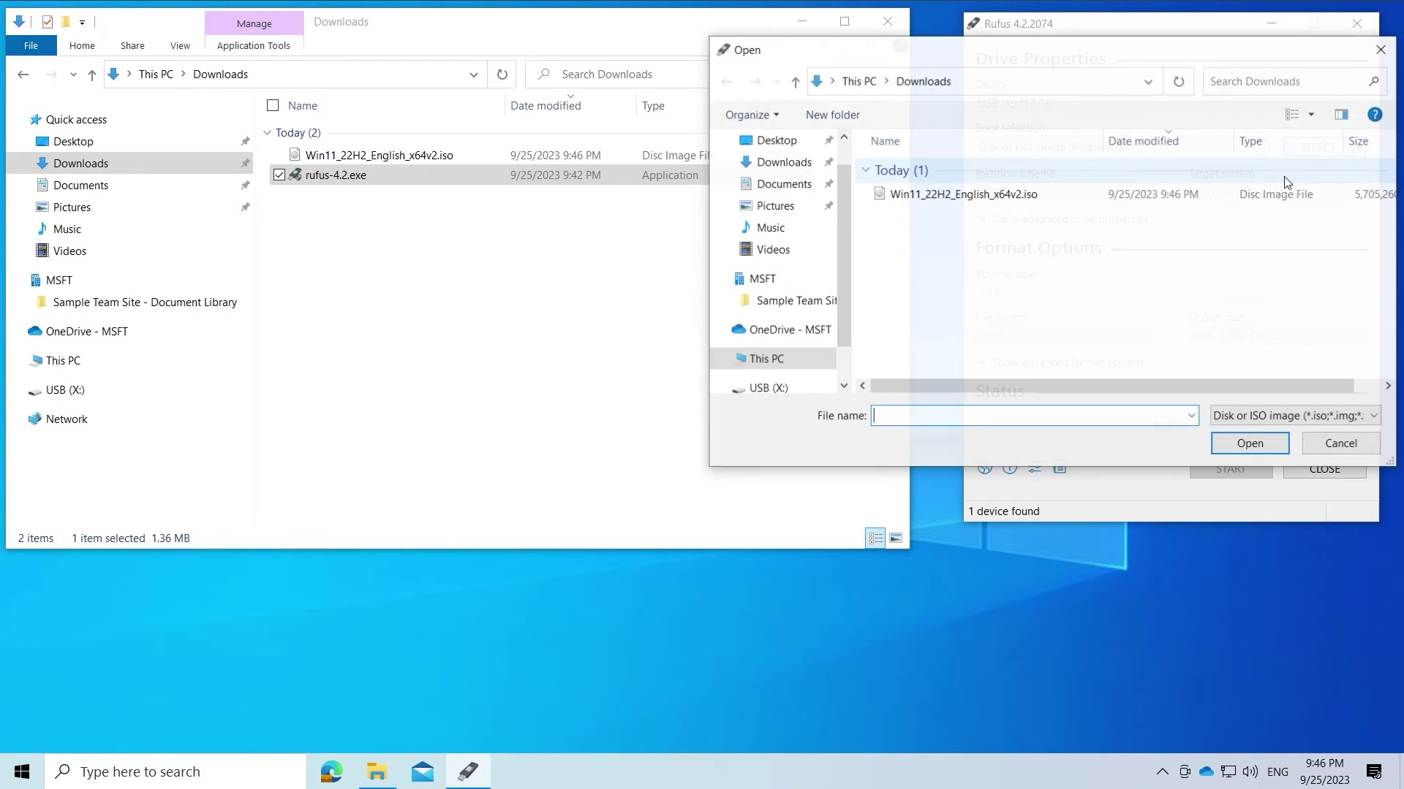
left_click(1031, 195)
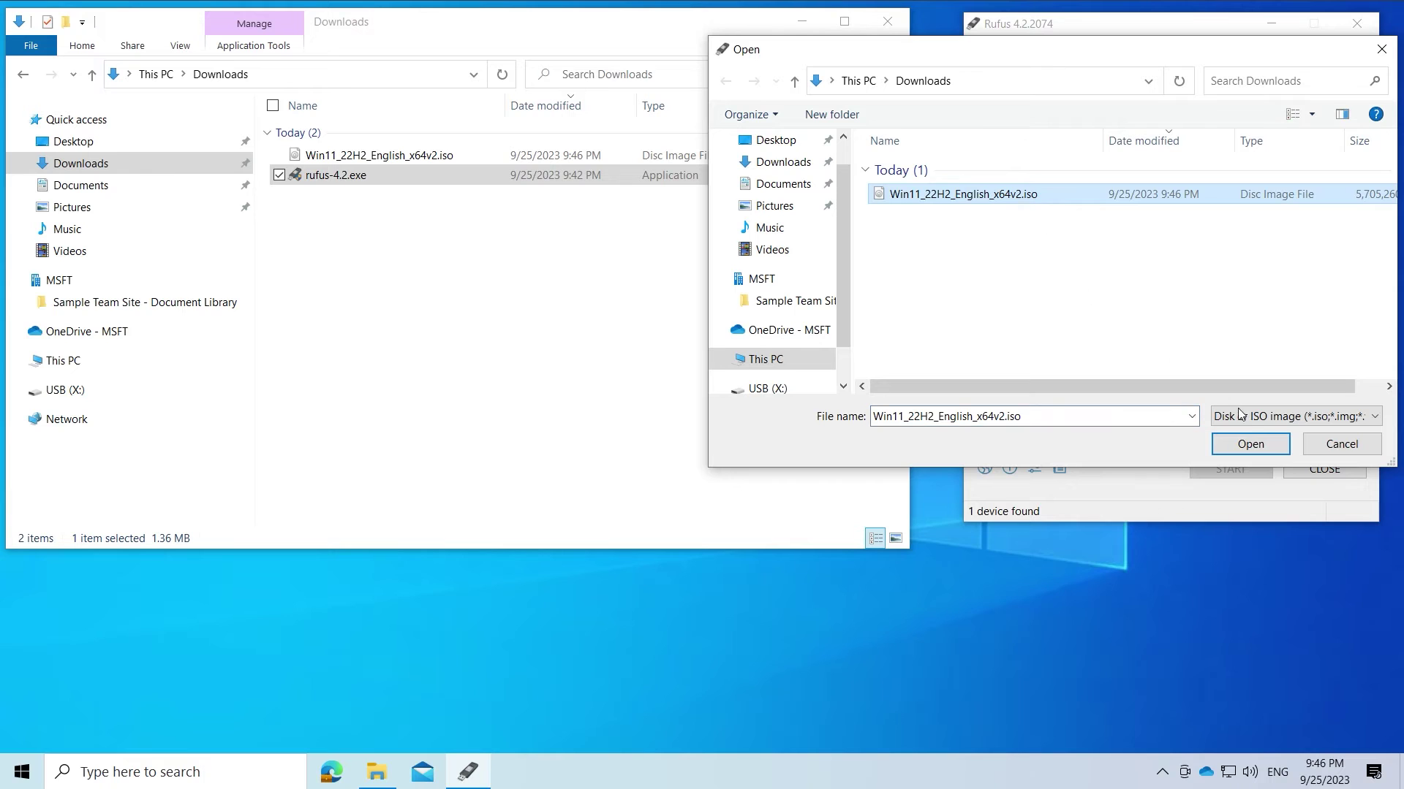
left_click(1251, 445)
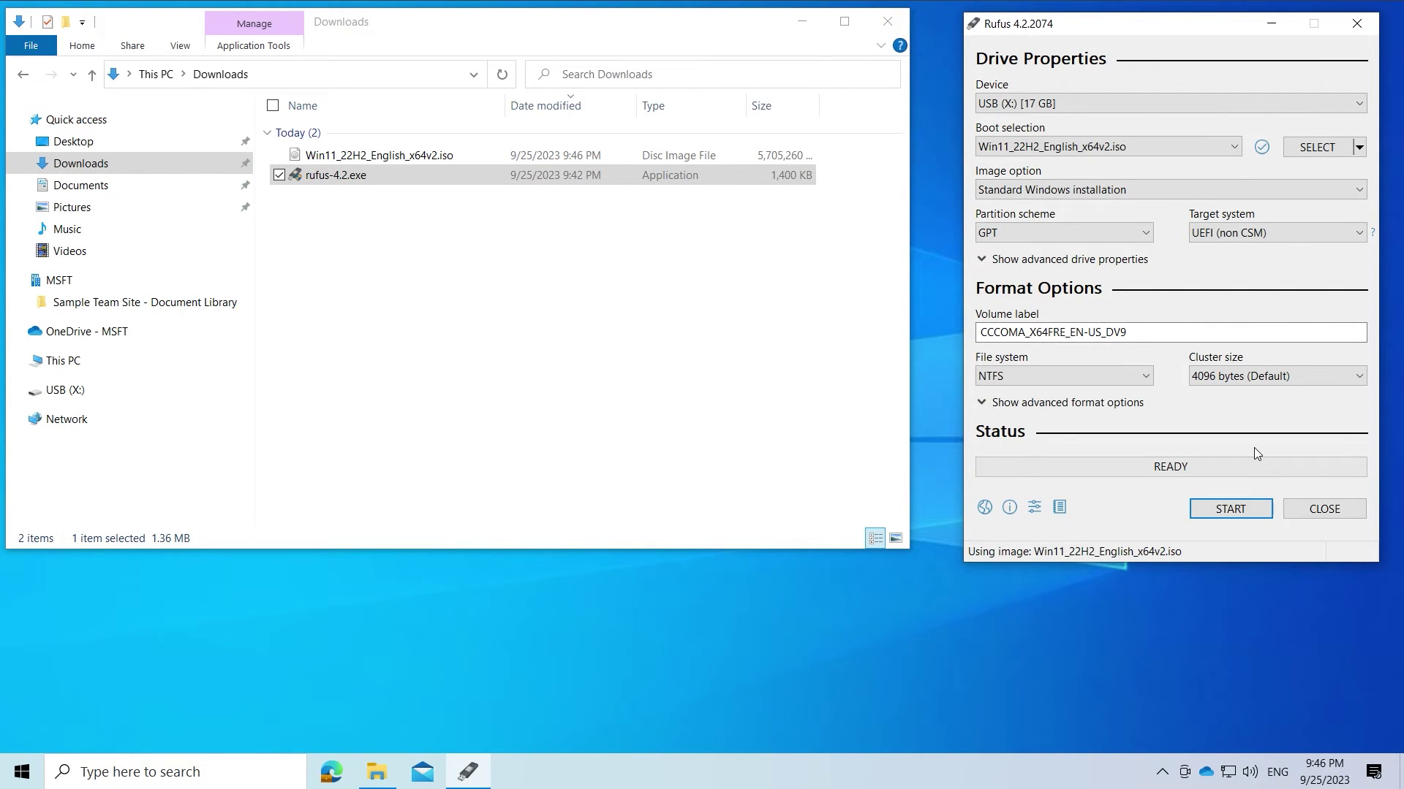
left_click(1174, 191)
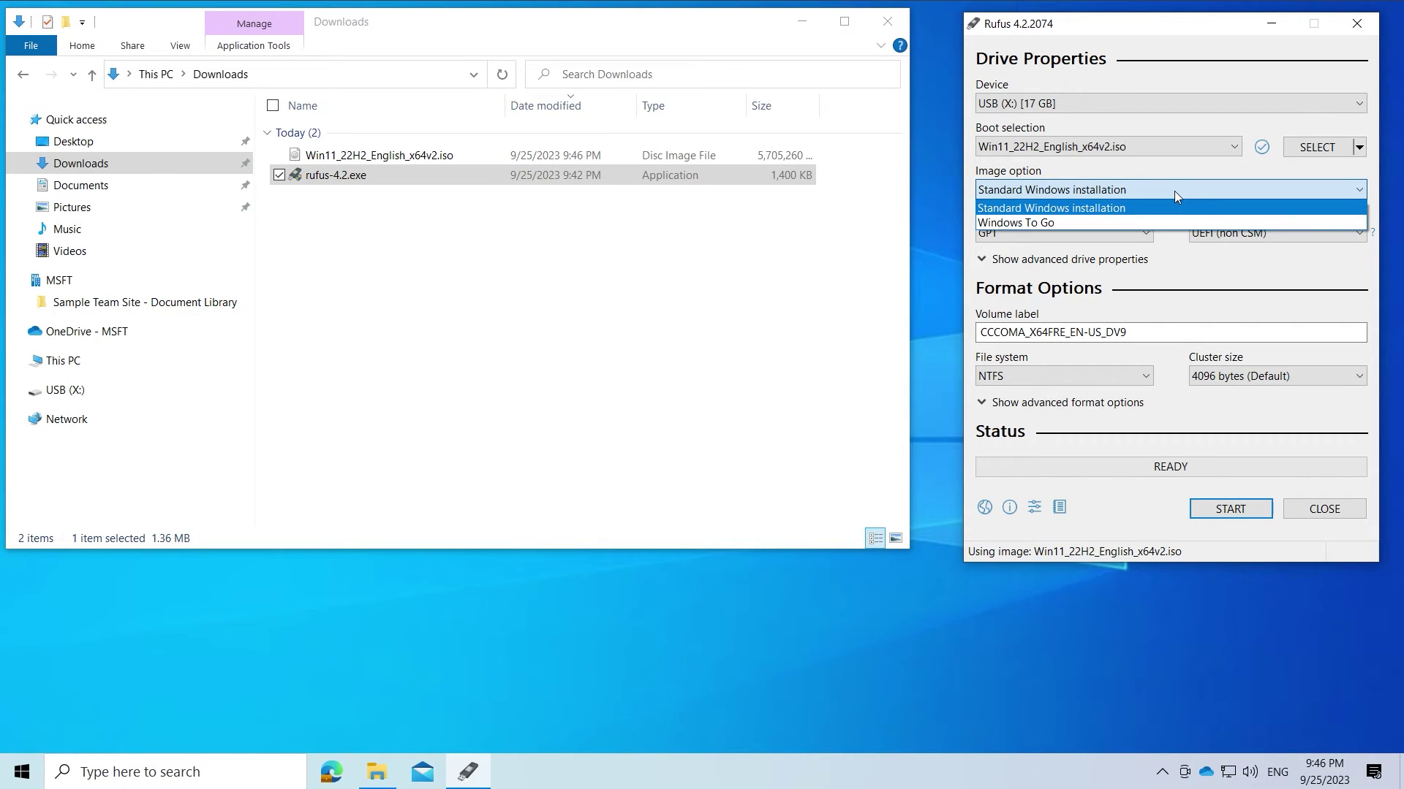
left_click(1174, 191)
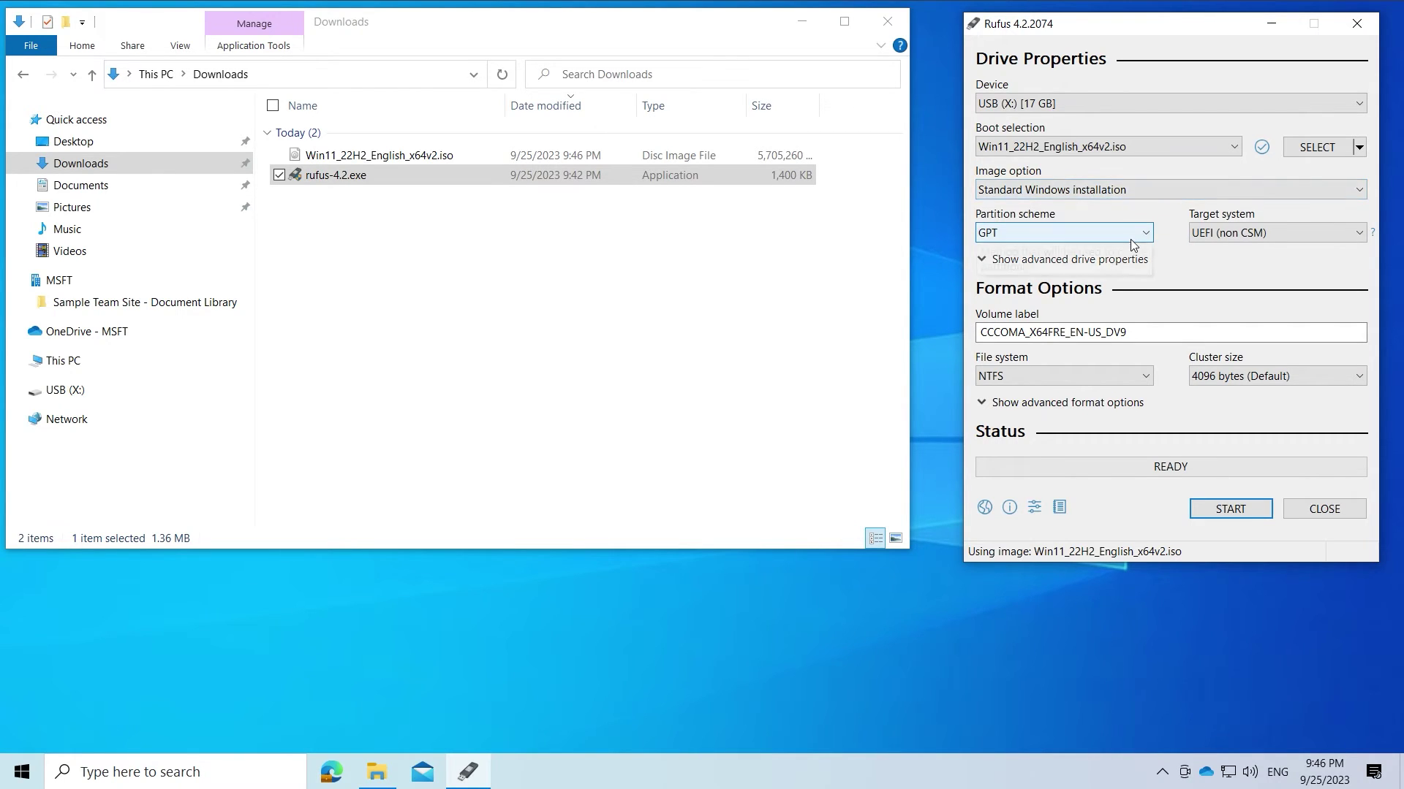
- Replace the volume label with 'Win 11 Bypass' and expand the advanced format options
left_click(1165, 334)
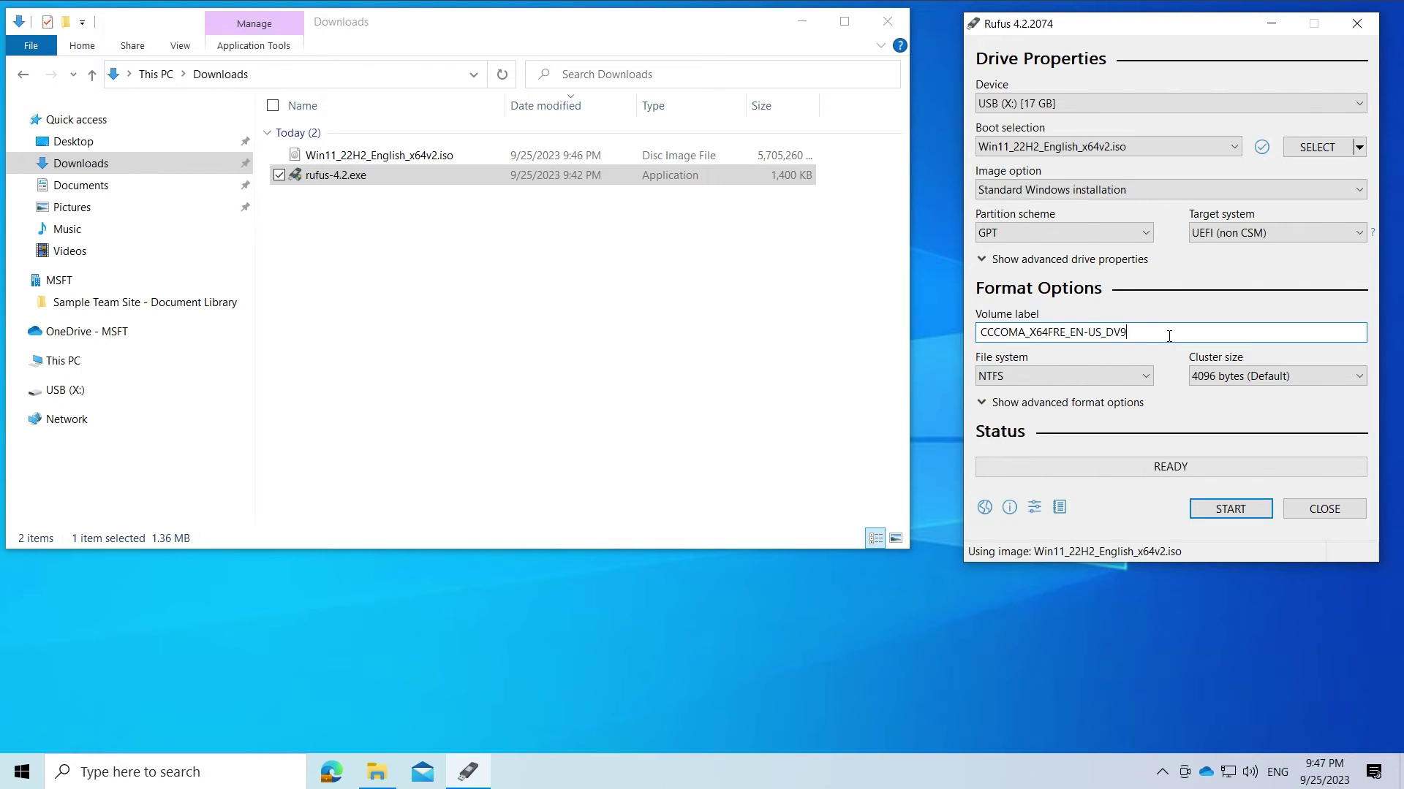
key("ctrl+a")
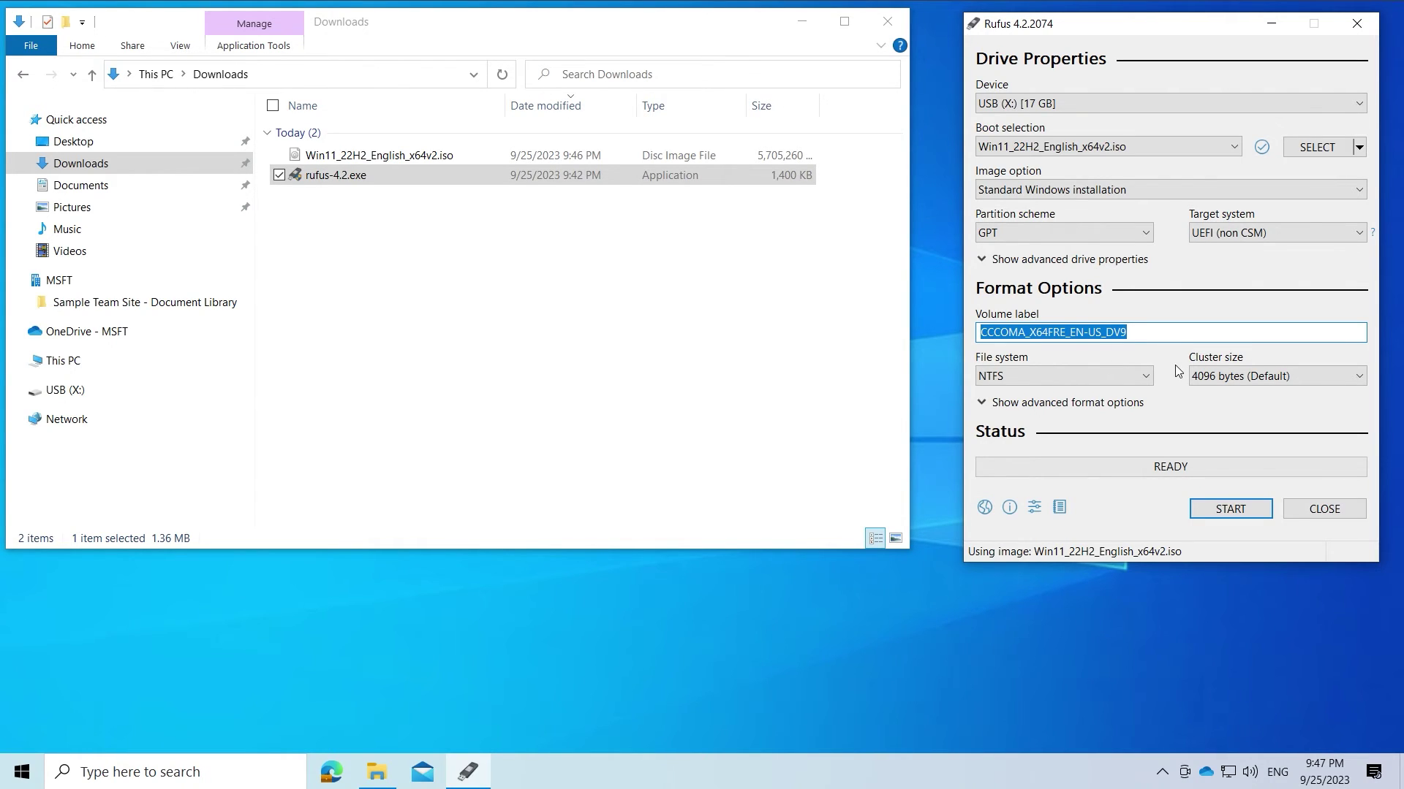
type("W")
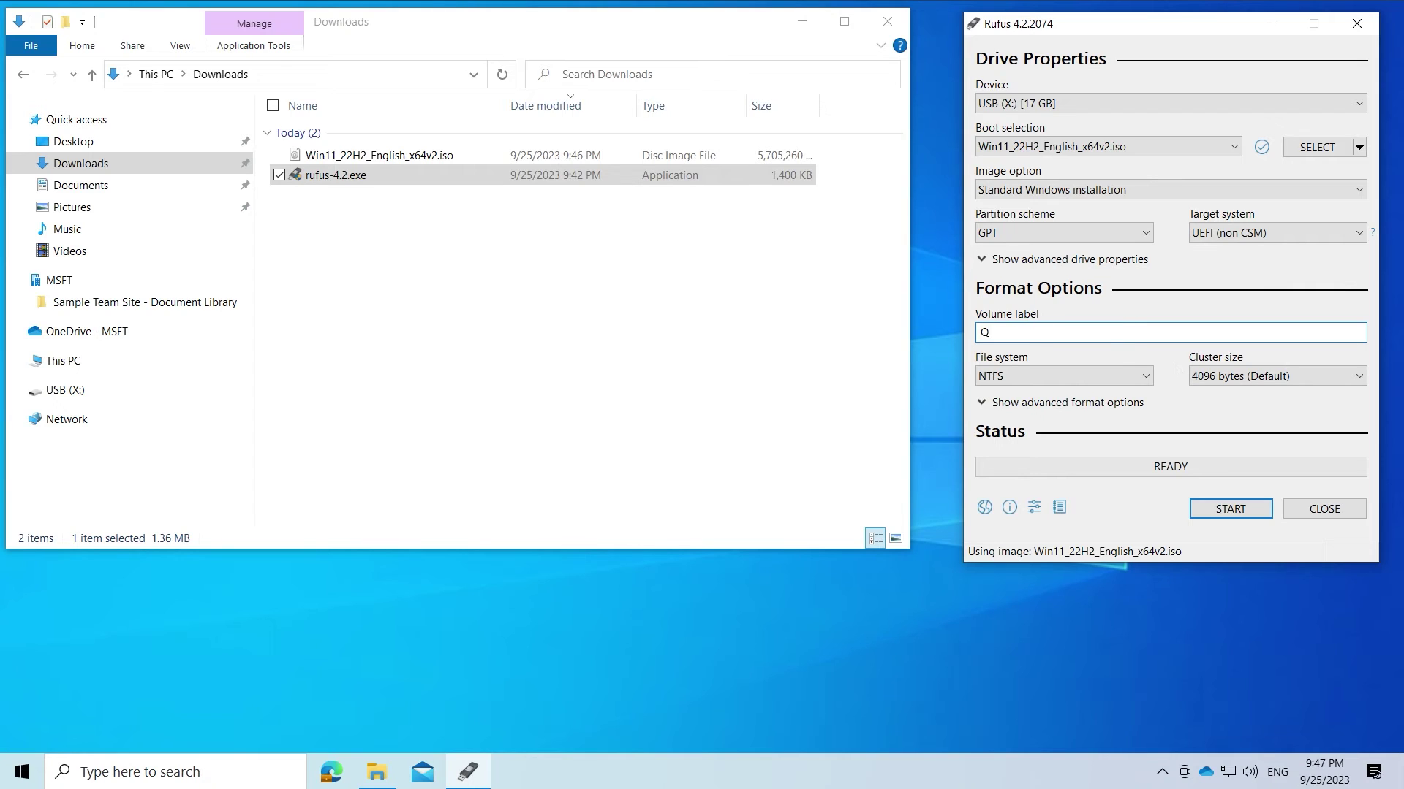
key("BackSpace")
type("Wi")
key("BackSpace")
type("in 11 Bypass")
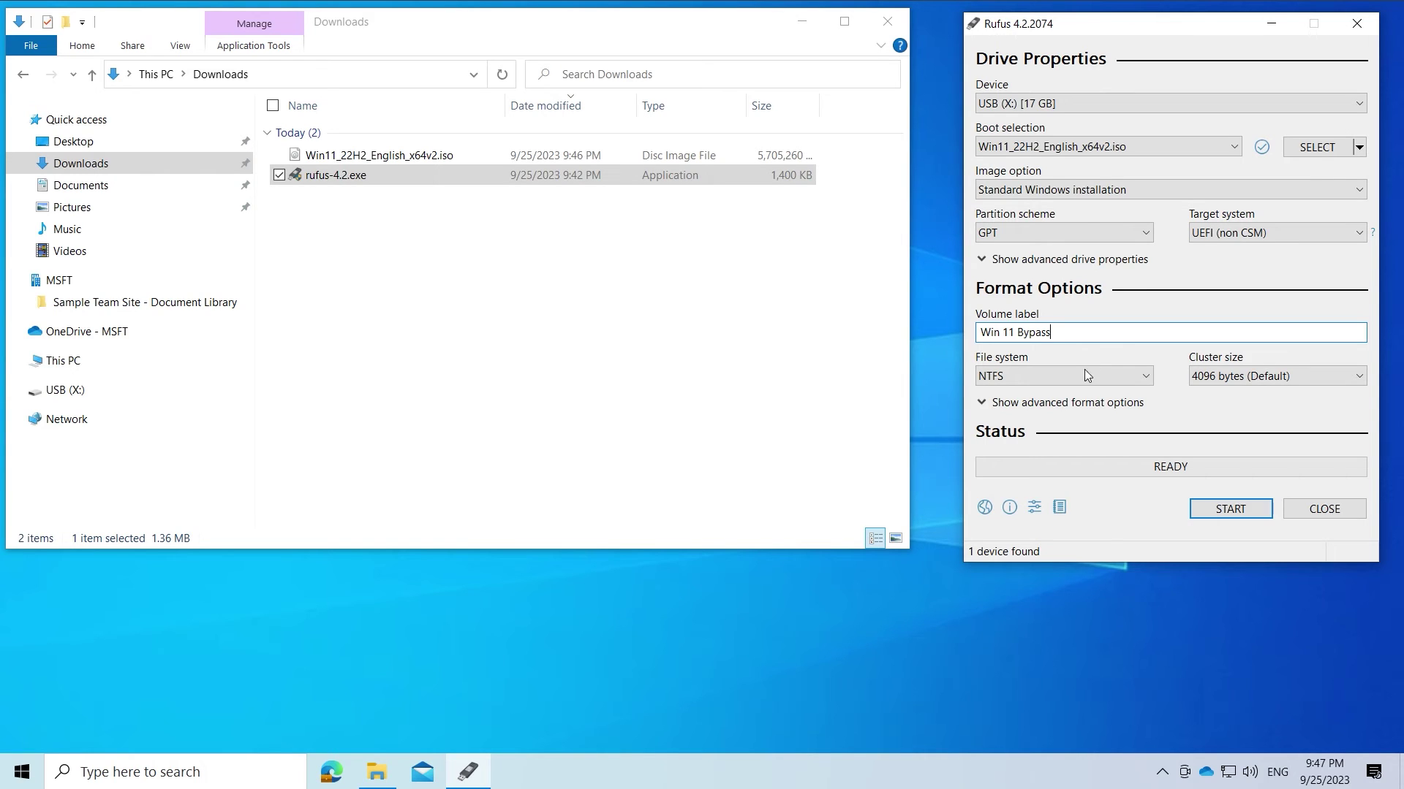
left_click(1080, 403)
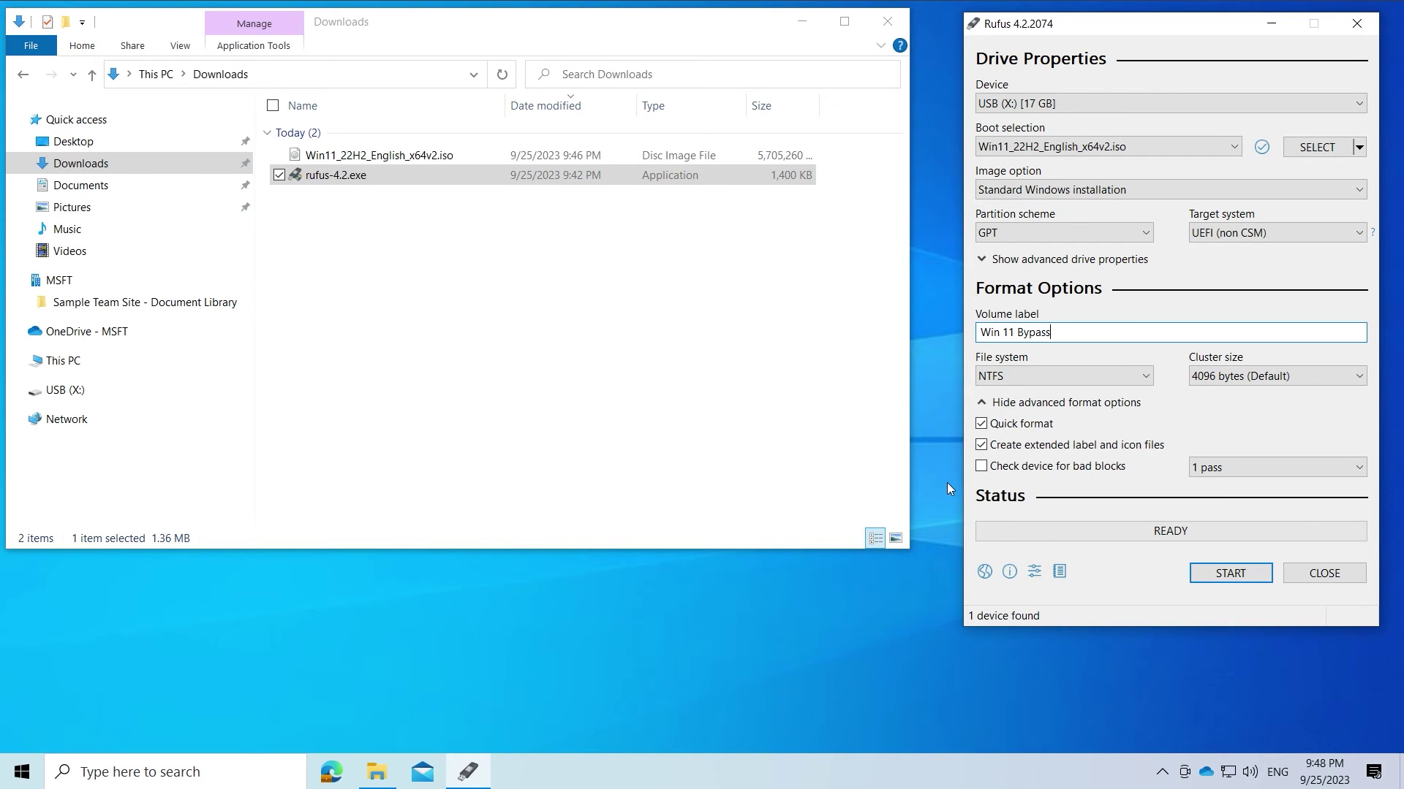
- Start the write with the RAM/Secure Boot/TPM and online Microsoft account requirements removed
left_click(1221, 577)
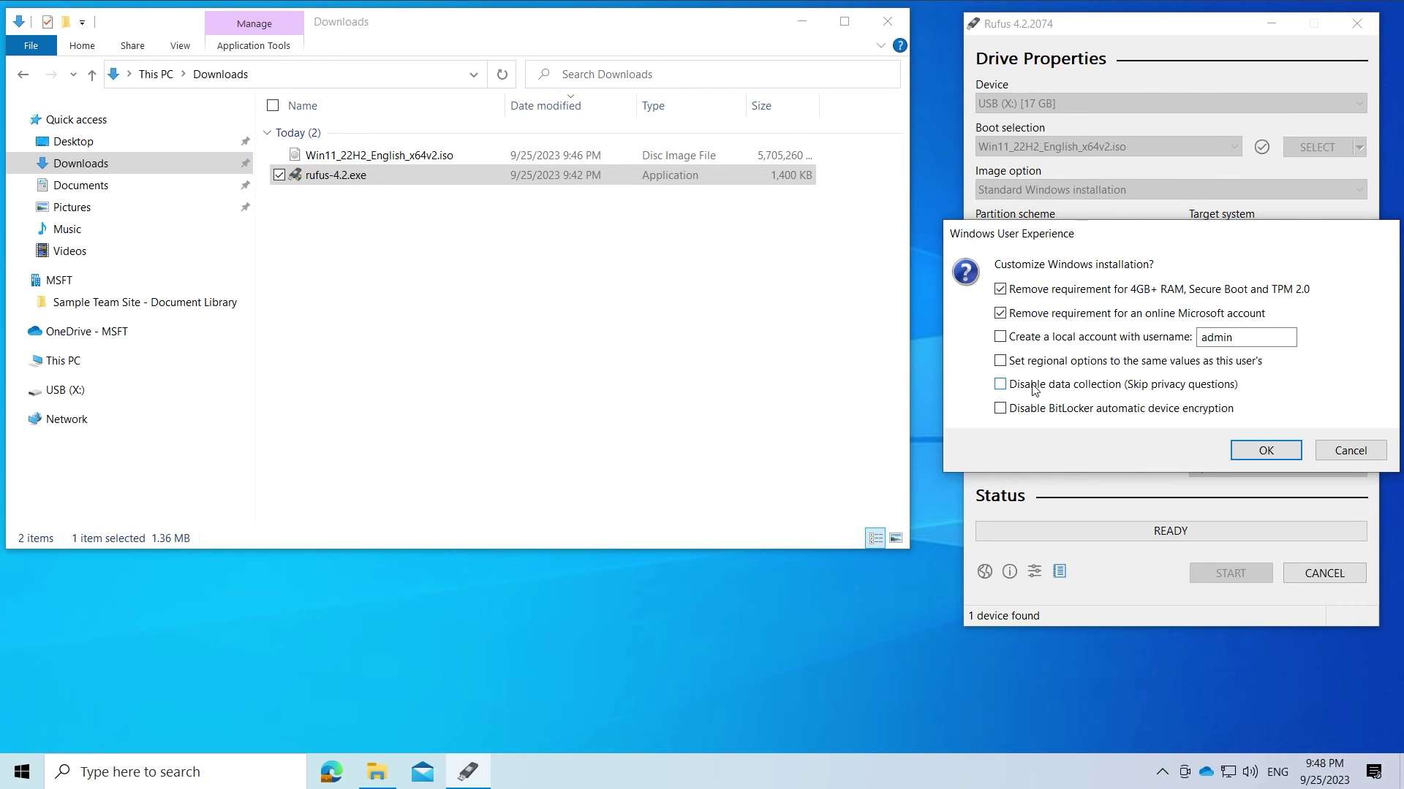
left_click(1283, 450)
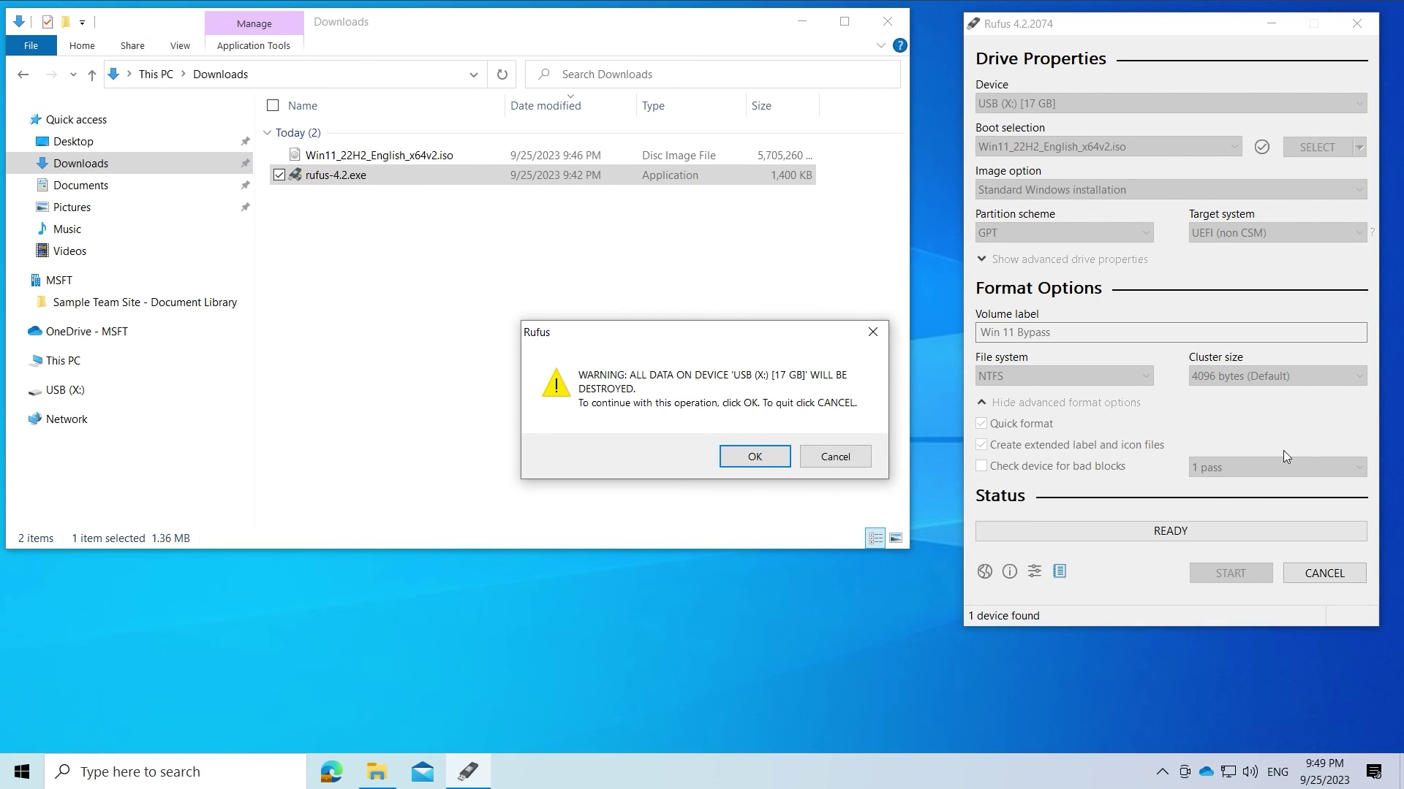
- Accept the warning that all data on USB (X:) will be destroyed
left_click(754, 457)
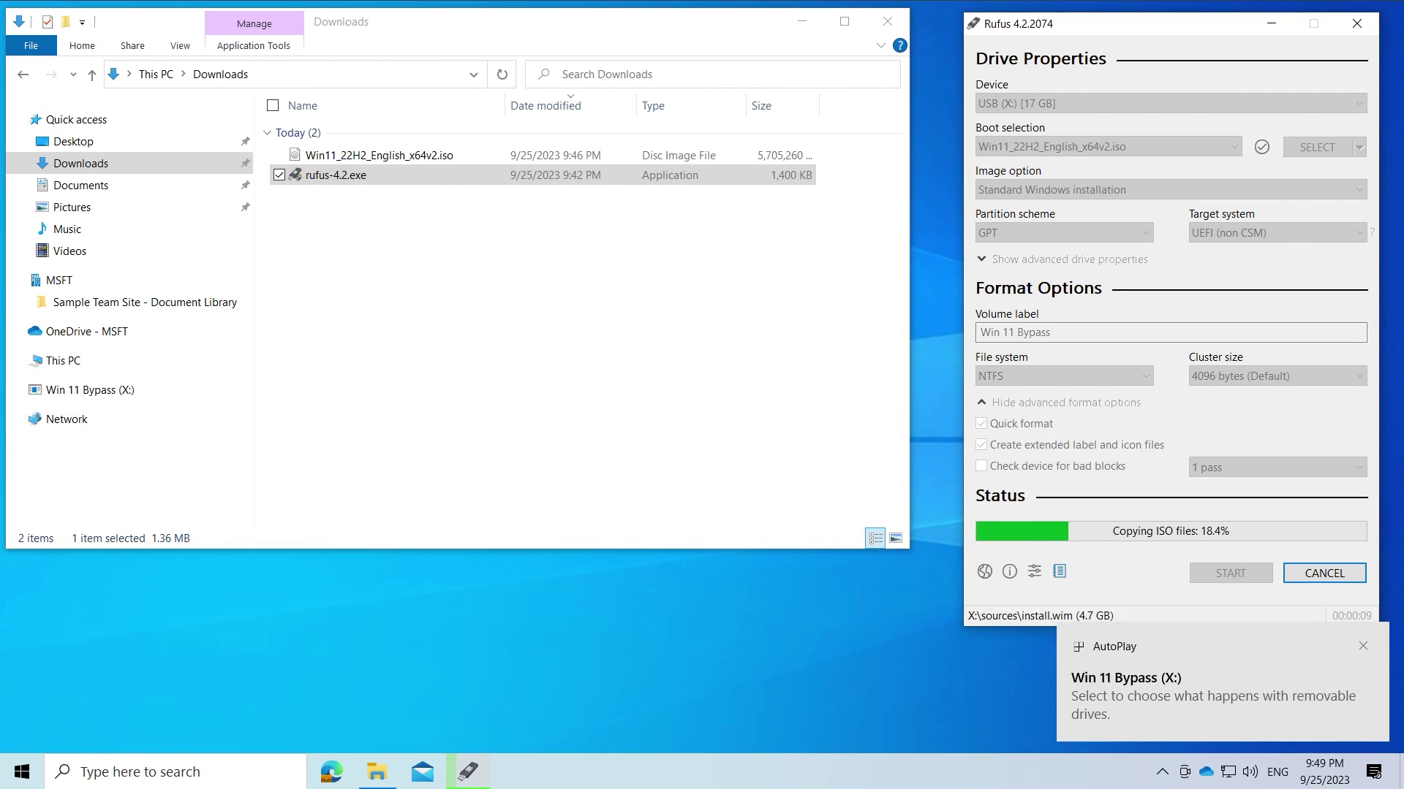